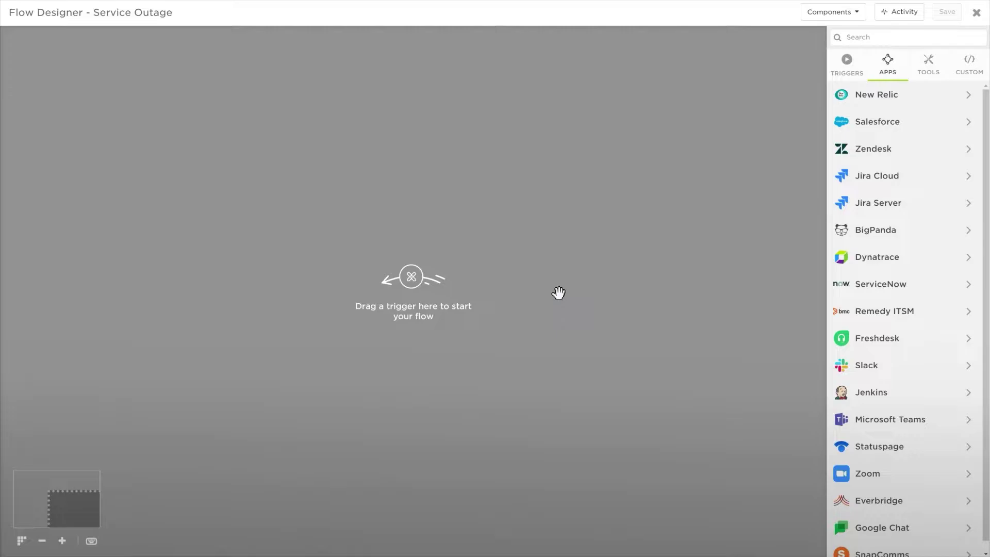
Step: List the available flow triggers: Alert Activity, Email Initiation, Incidents and App Triggers
left_click(849, 65)
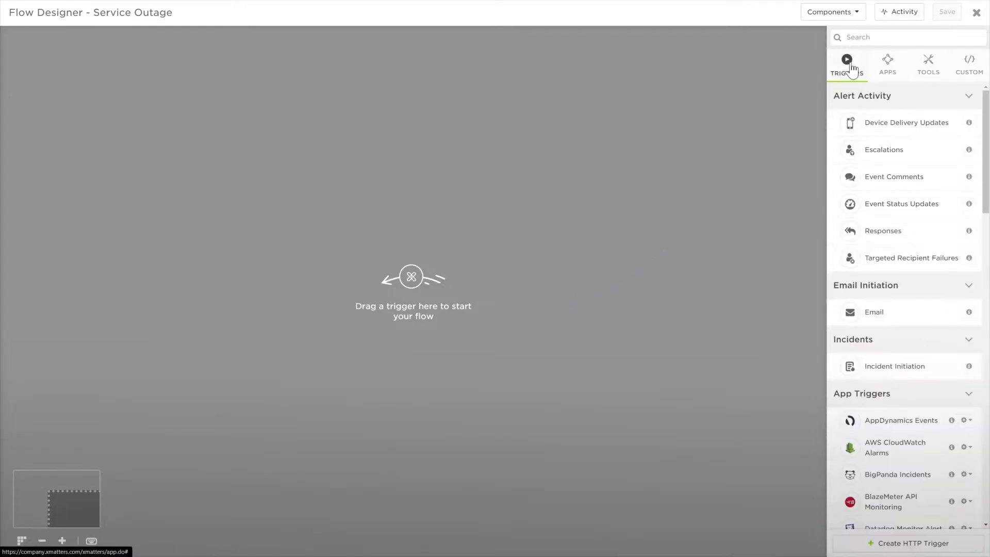
Step: Place an Email trigger on the canvas and save the flow from its settings
left_click_drag(879, 314, 425, 286)
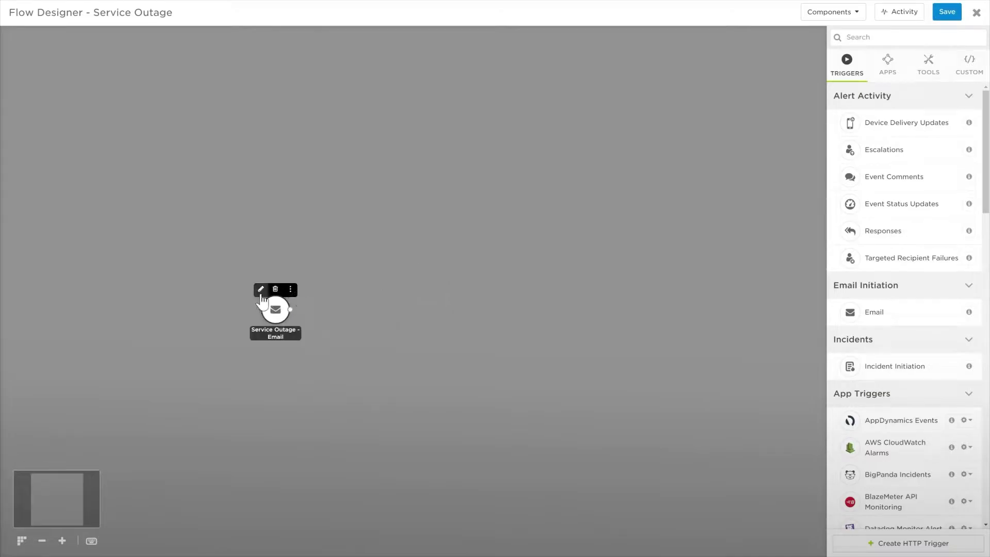
left_click(261, 290)
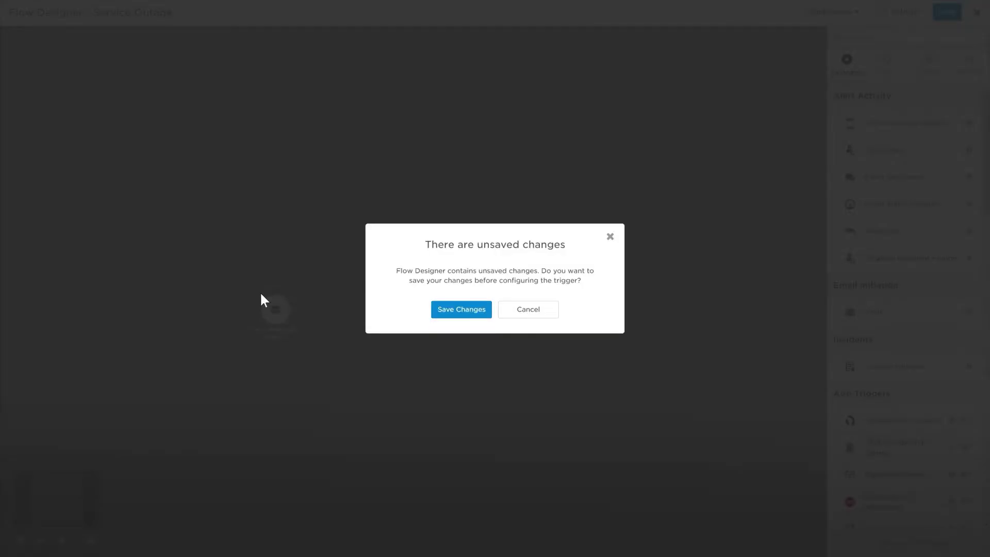
left_click(456, 310)
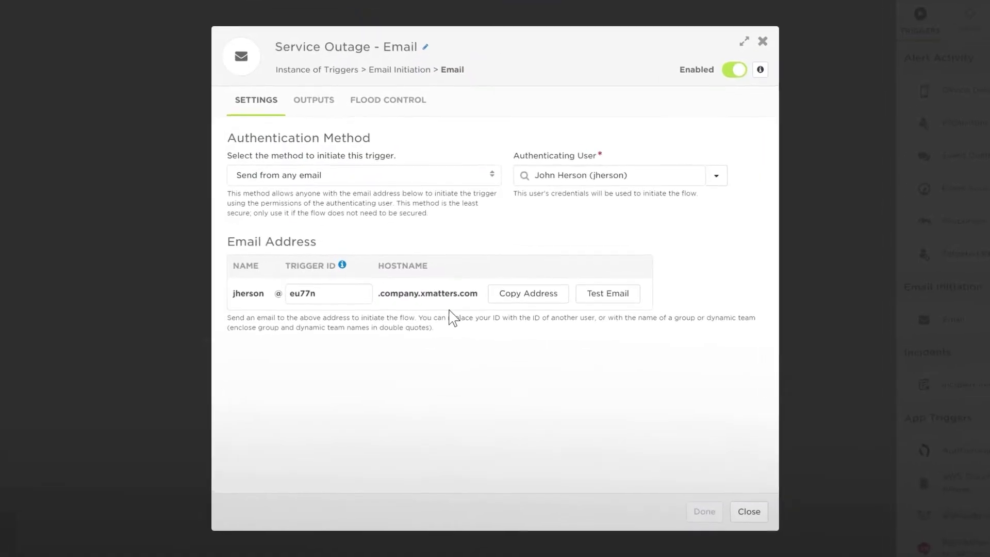
Step: Set the trigger ID to incident, keep any-email authentication, and review the trigger outputs
left_click_drag(357, 295, 284, 292)
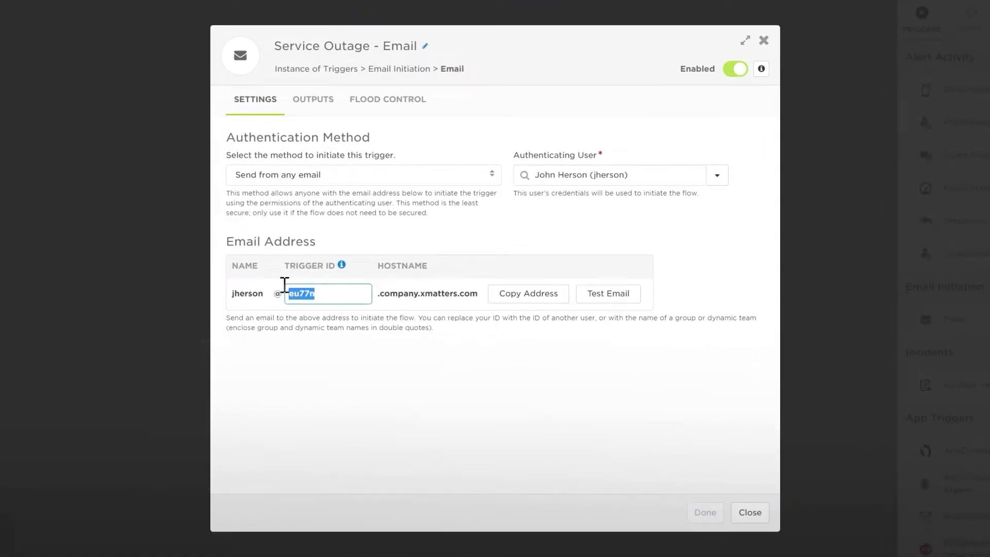
type("incident")
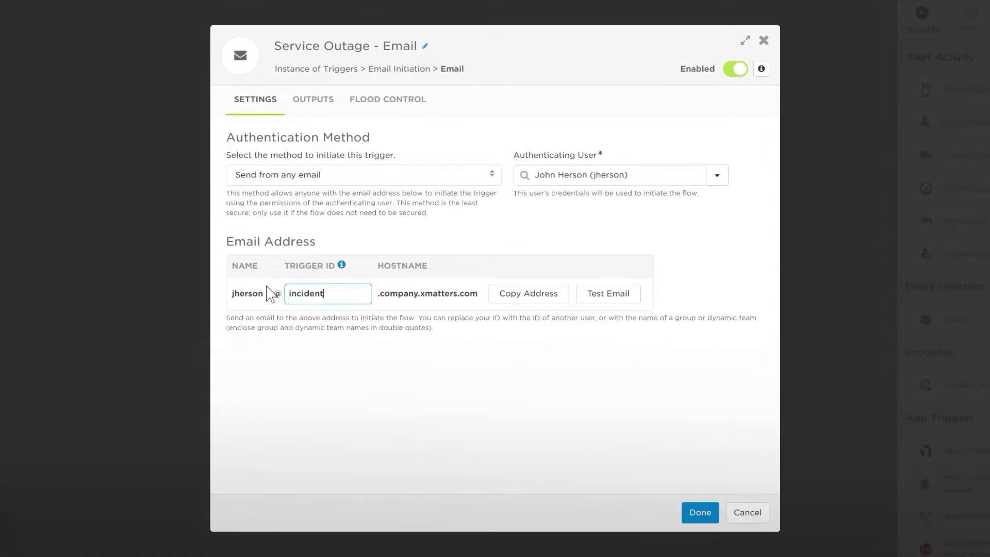
left_click(323, 182)
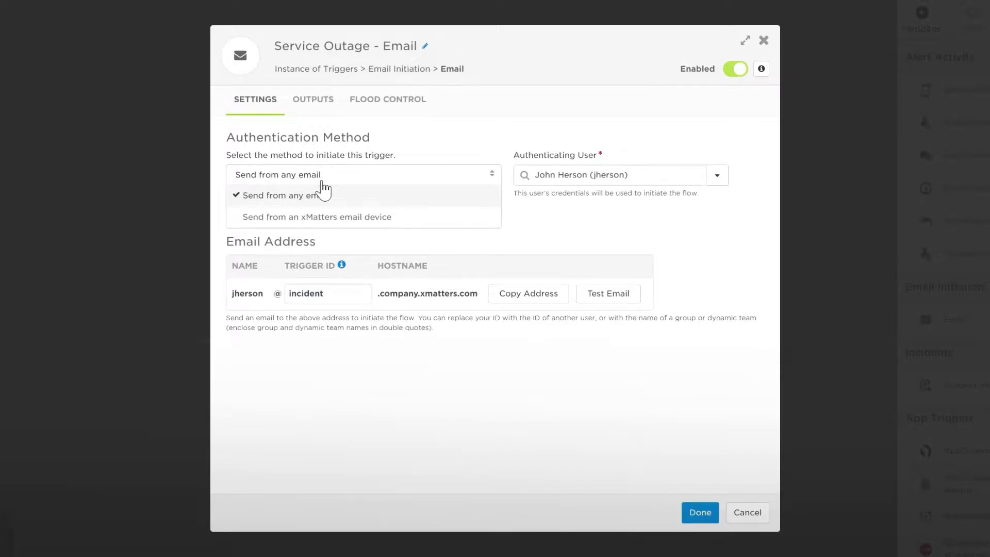
left_click(323, 181)
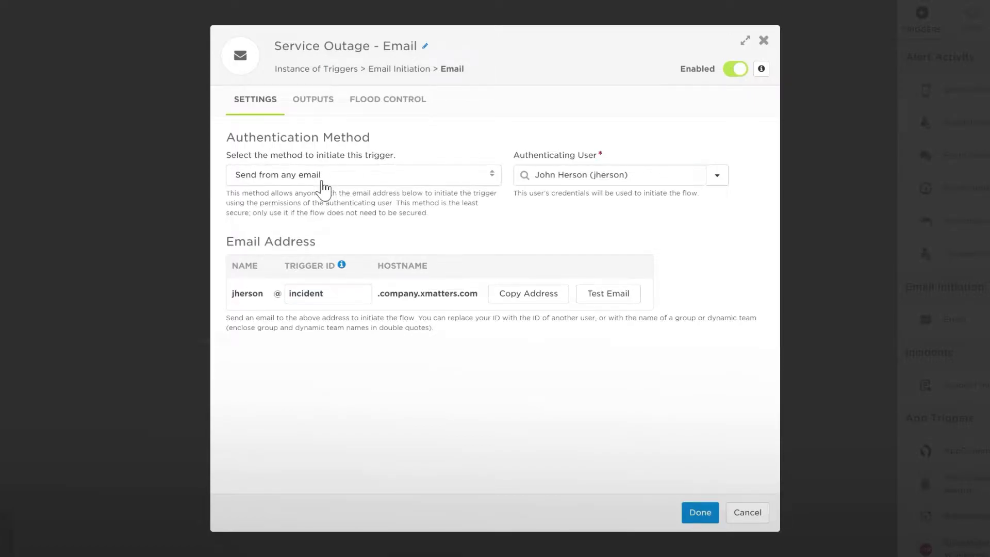
left_click(559, 179)
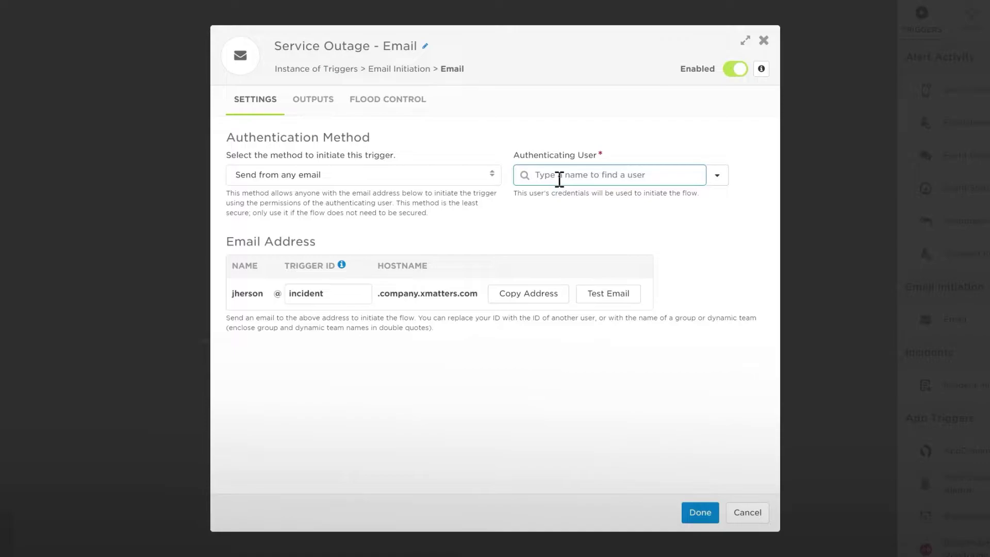
left_click(550, 225)
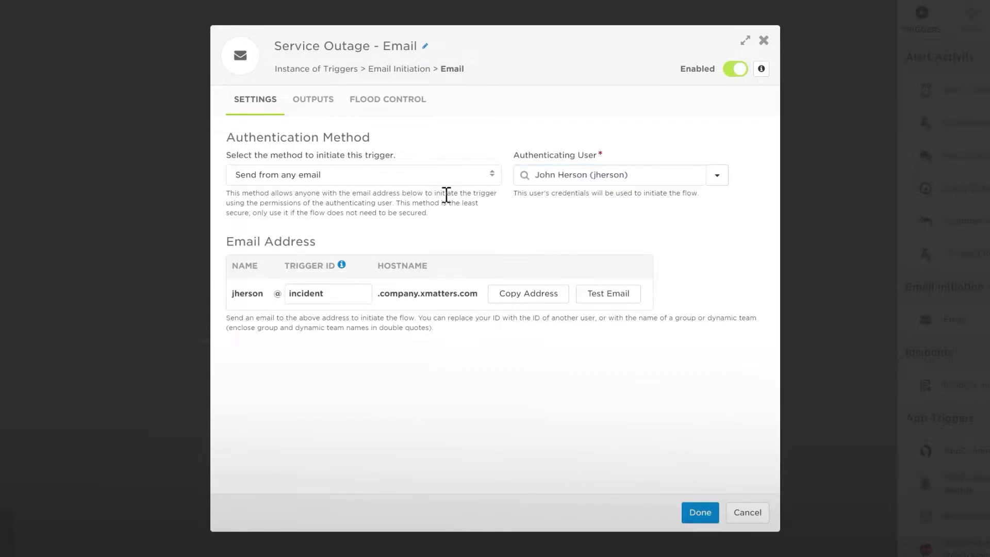
left_click(312, 103)
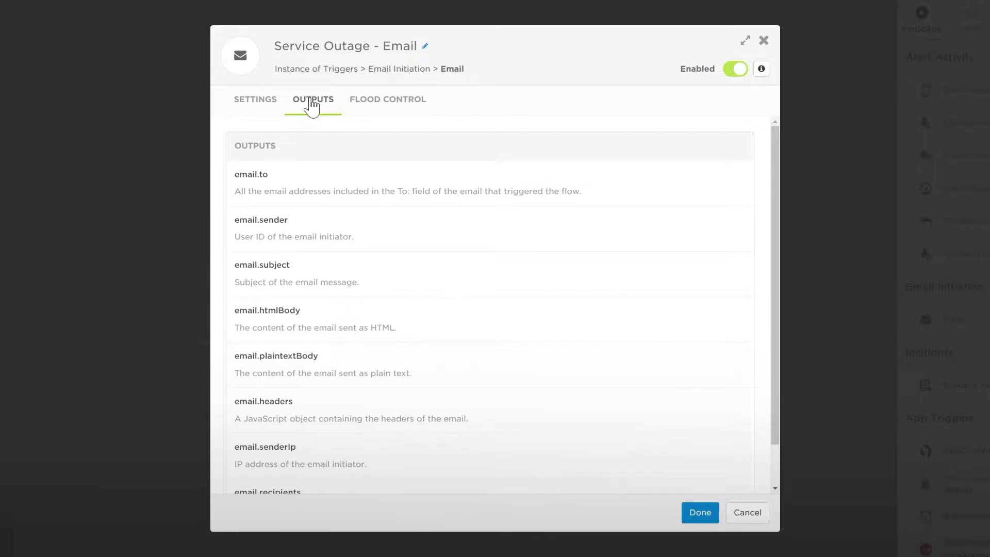
Step: Look through the Service Outage - Email trigger's flood control settings, then close the trigger dialog
left_click(380, 109)
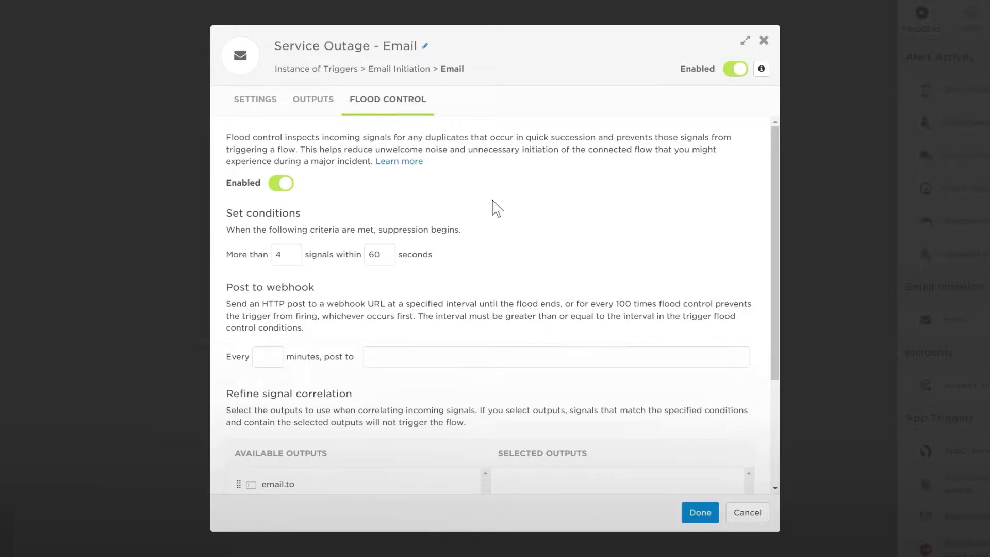
scroll(491, 205, "down", 3)
left_click(700, 512)
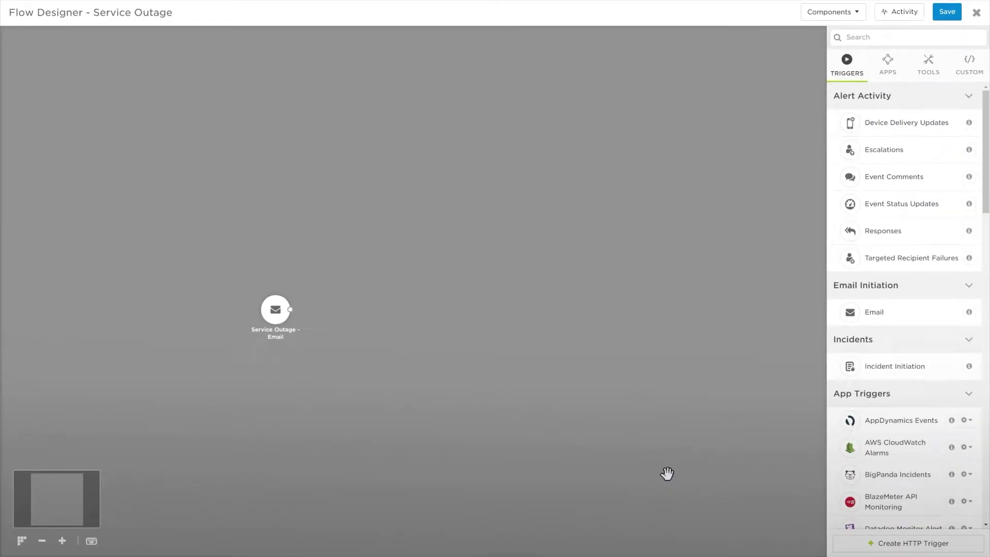
Step: Add a Create Alert step, connect the email trigger to it, and open Create Alert 2
left_click(927, 73)
left_click_drag(892, 284, 371, 309)
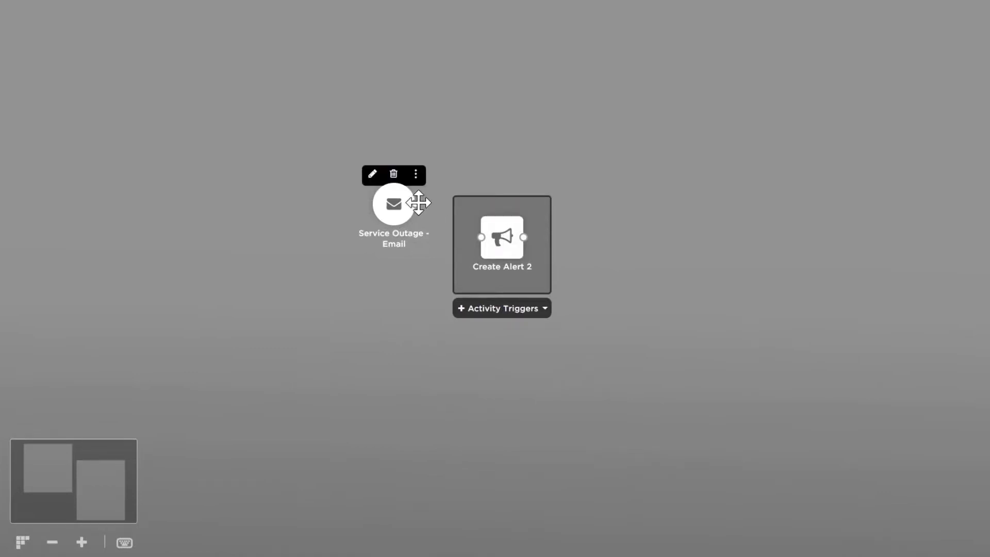
left_click_drag(416, 204, 483, 238)
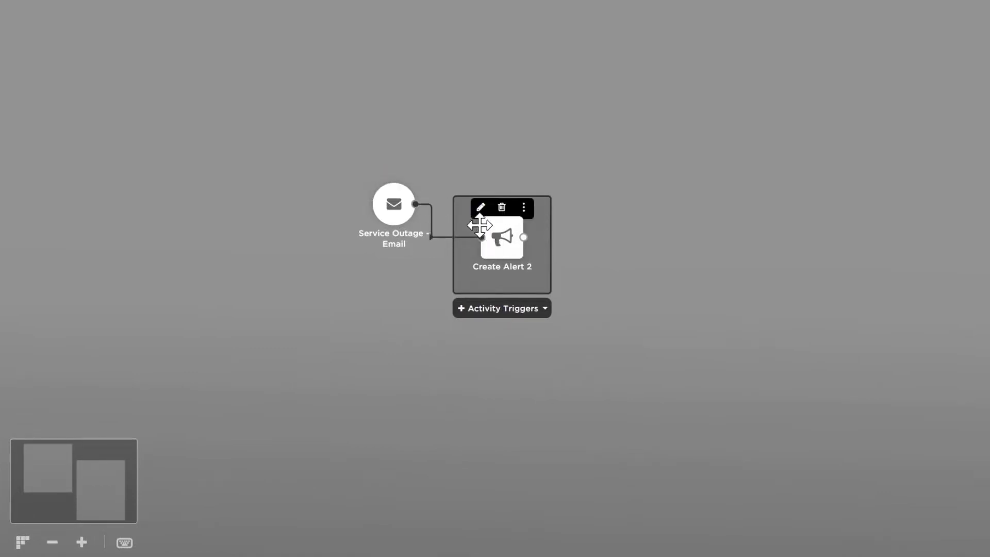
double_click(487, 236)
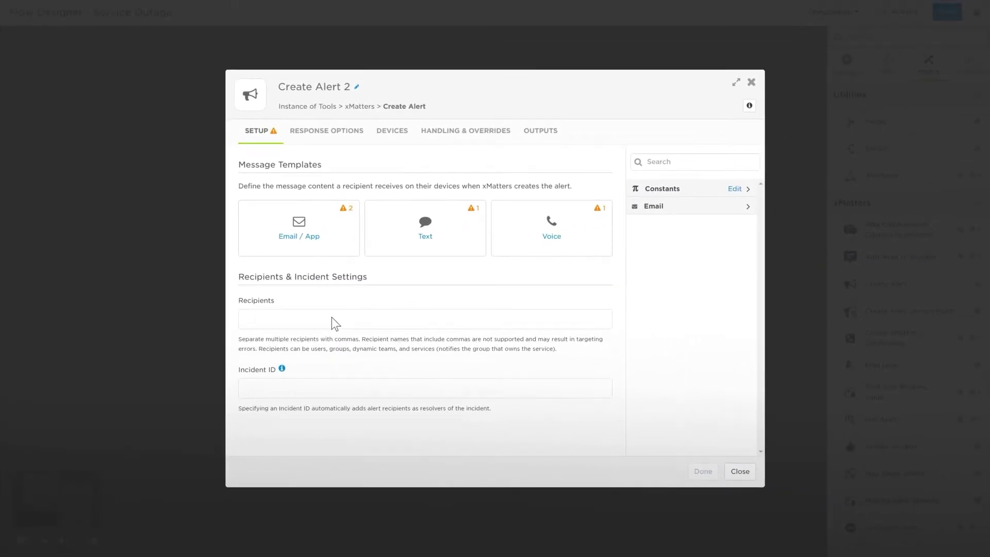
Step: Write the email message: subject 'Service Outage Reported', body 'There is a service outage reported, please investigate.'
left_click(332, 255)
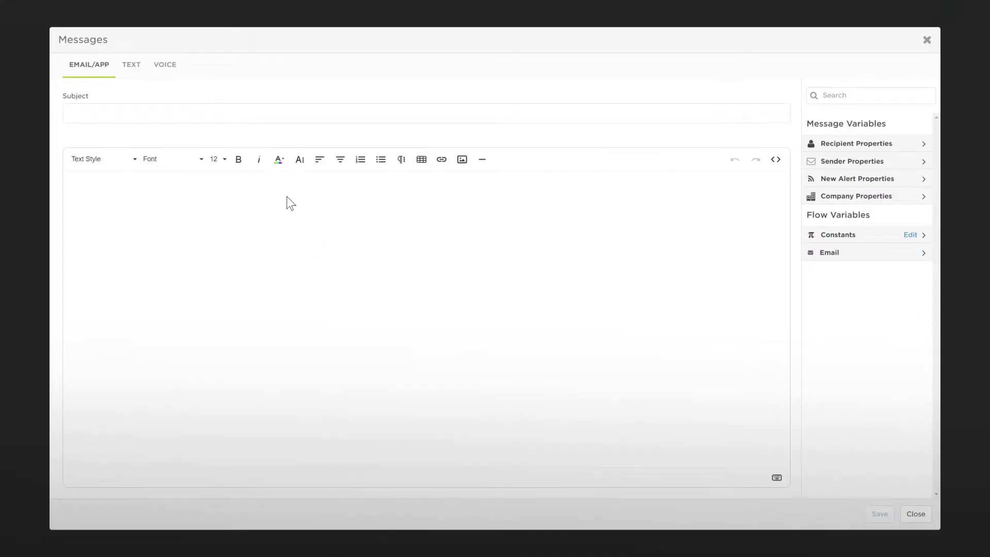
left_click(257, 112)
type("Service Outage")
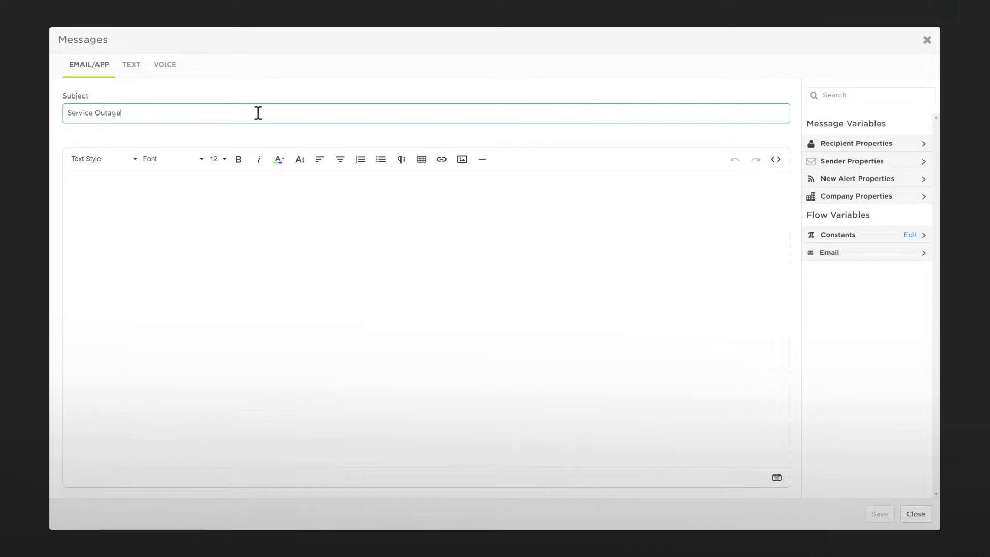
type(" Reported")
key("Tab")
type("There ")
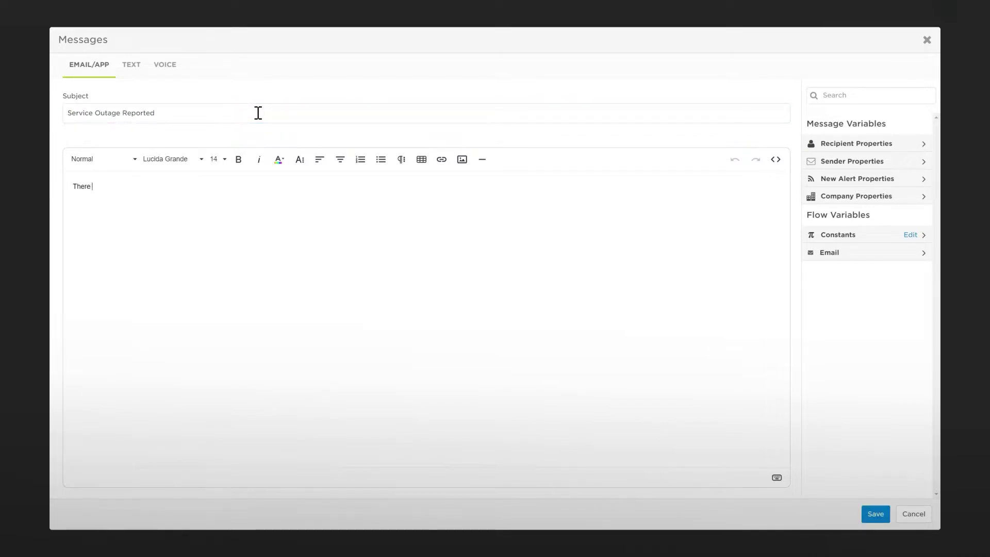
type("is a service outage reported, please investigate.")
key("ctrl+a")
key("ctrl+c")
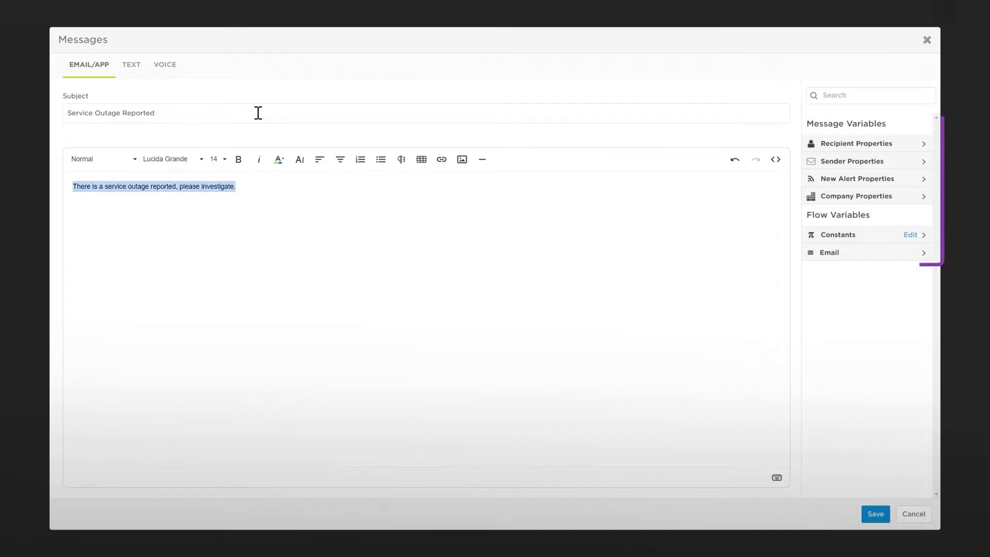
Step: Reuse the outage text as the SMS and voice messages and save the messages
left_click(132, 67)
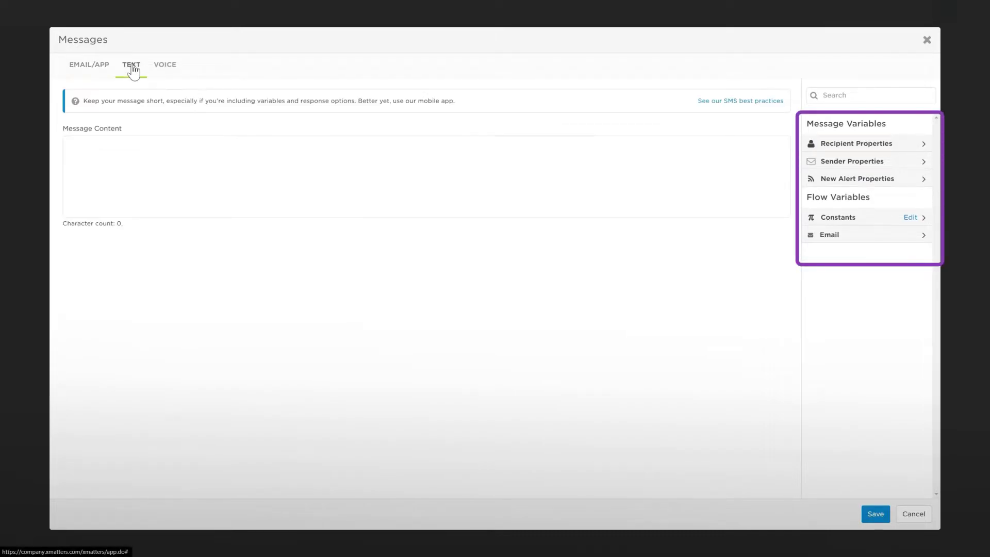
left_click(137, 160)
key("ctrl+v")
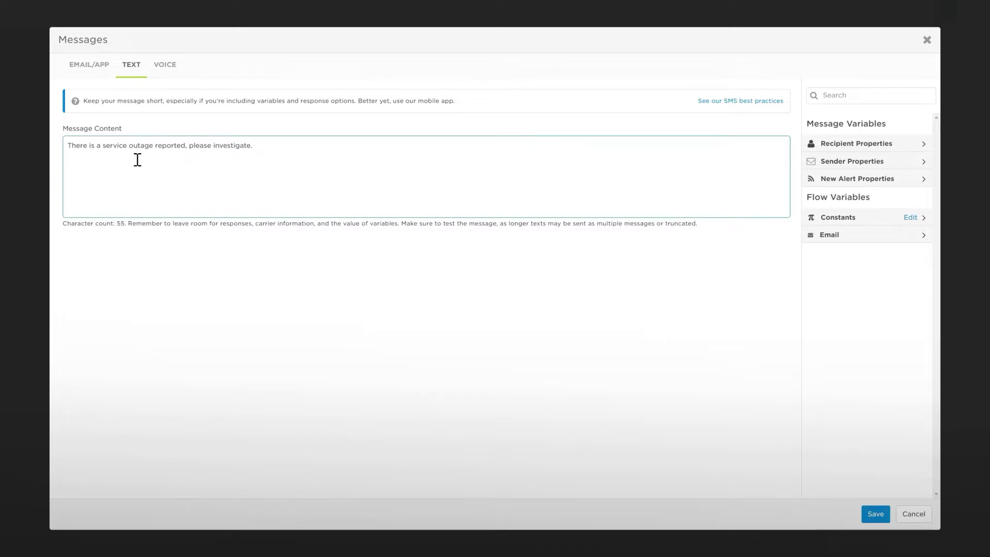
left_click(163, 68)
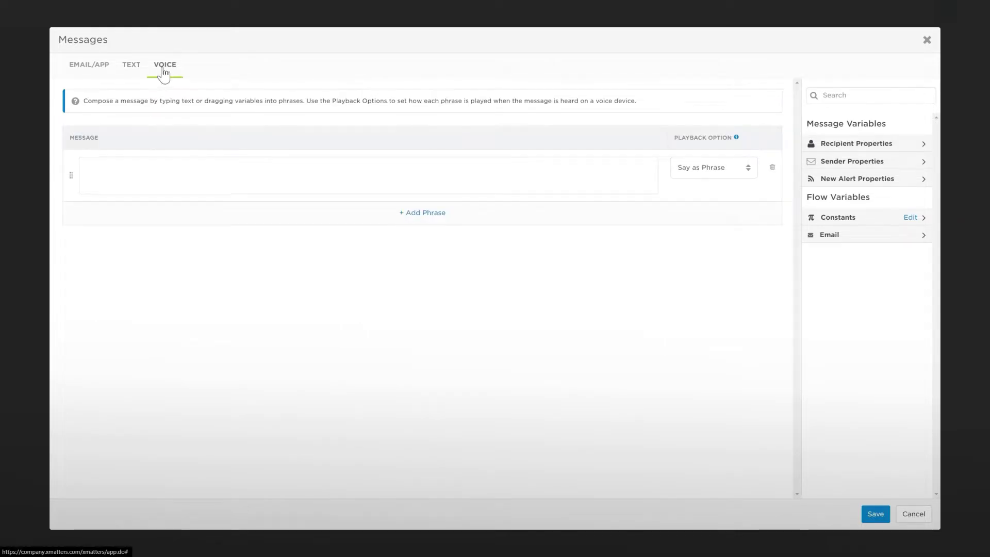
left_click(146, 172)
type("There is a service outage reported, please investigate")
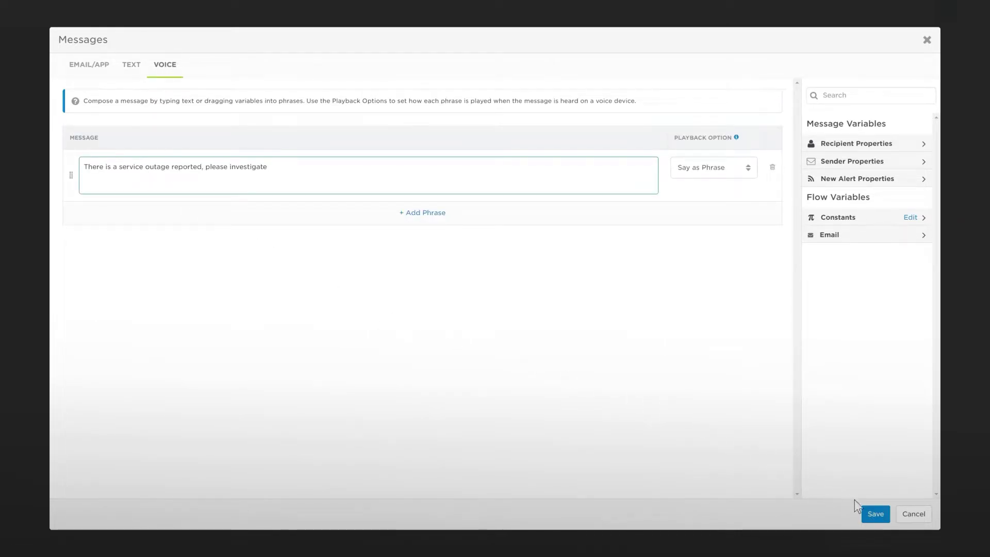
left_click(876, 515)
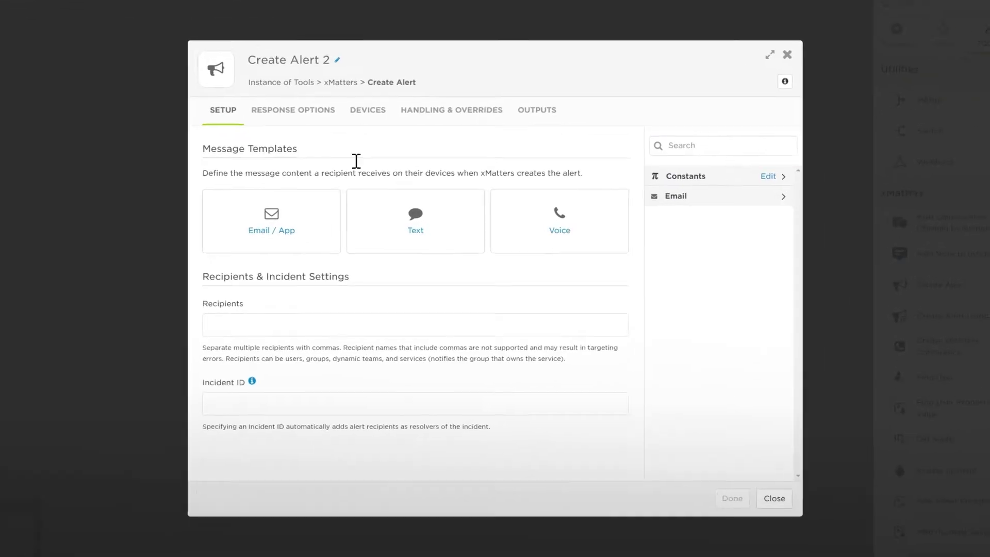
Step: Add response options Acknowledge (ends the alert, positive) and Escalate
left_click(293, 109)
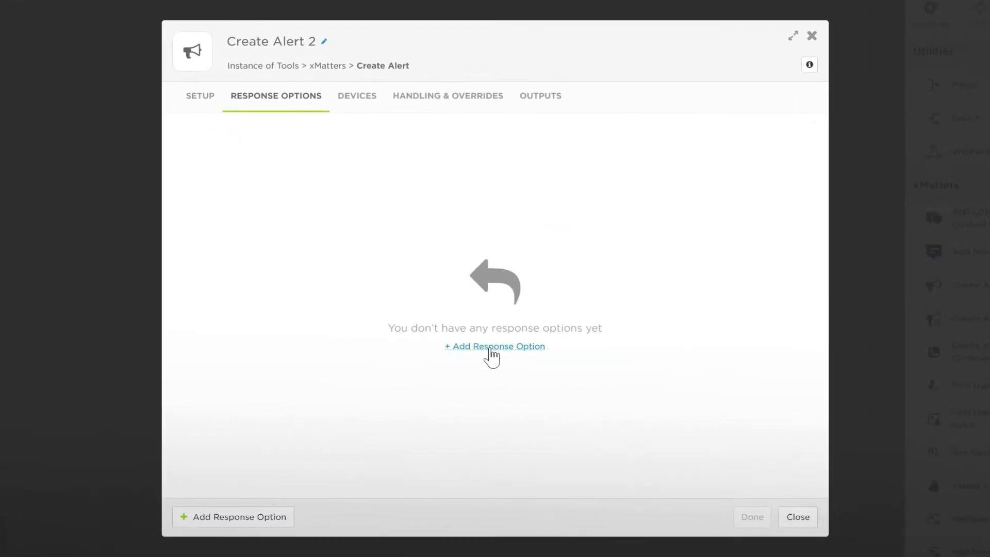
left_click(495, 341)
type("Acknowledge")
left_click(469, 365)
left_click(436, 503)
left_click(234, 517)
type("Esc")
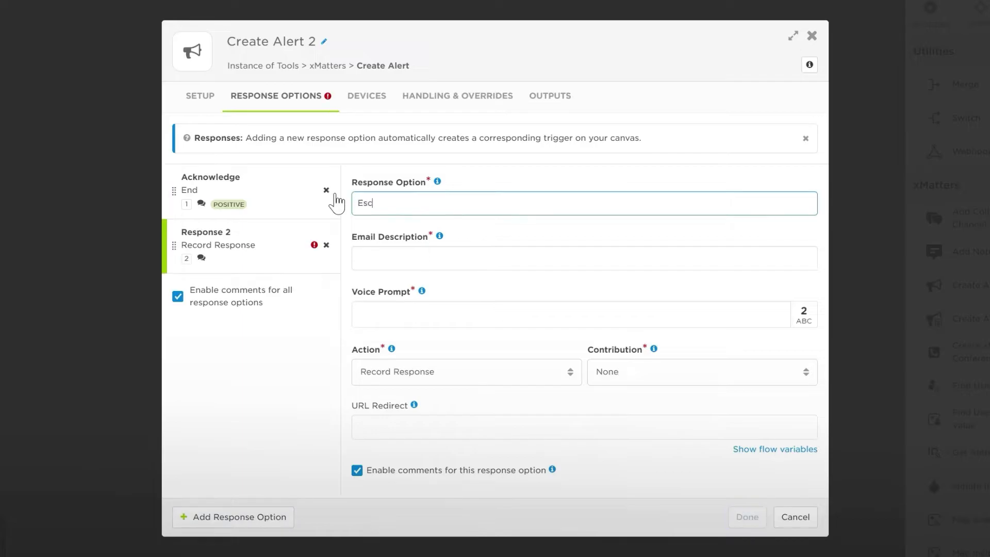
type("alate")
Step: Add an Ignore response option that stops notifying the user, marked negative
left_click(467, 371)
left_click(233, 516)
type("Ignore")
left_click(379, 258)
type("Ignore")
left_click(571, 314)
type("Ignore")
left_click(467, 372)
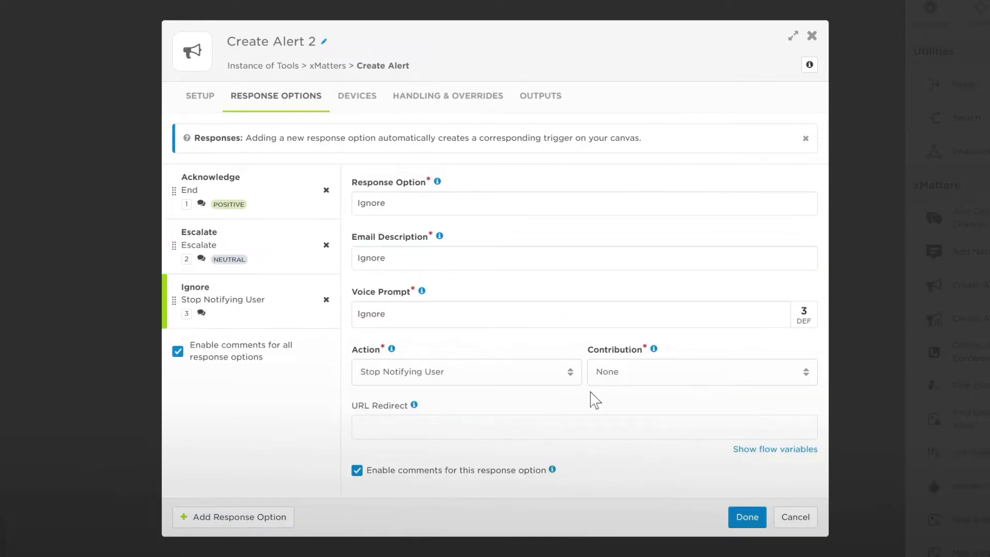
left_click(703, 371)
Step: Set recipients to support team and incident ID to outage321, then review the targeted devices
left_click(200, 95)
left_click(255, 329)
type("support team")
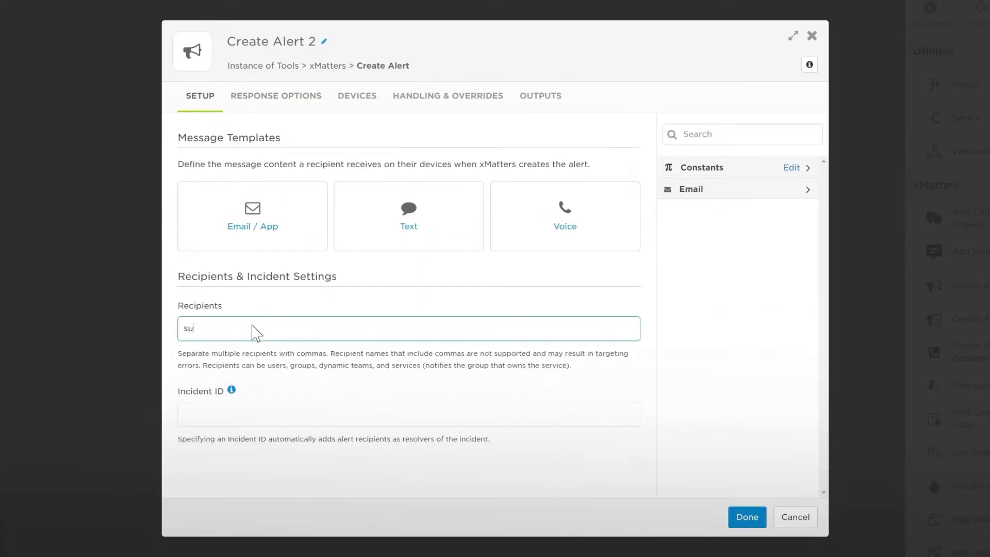
left_click(257, 329)
key("Tab")
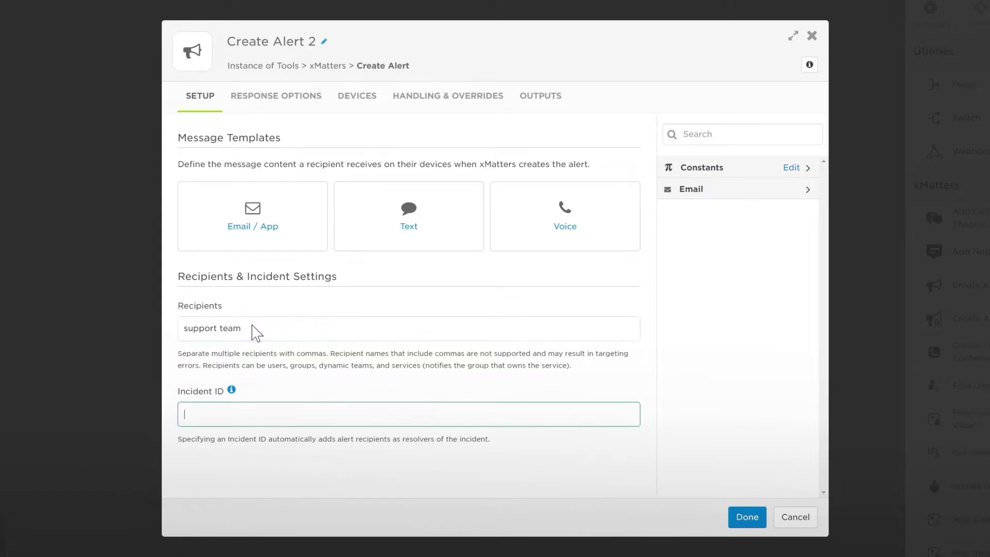
type("outage321")
left_click(357, 99)
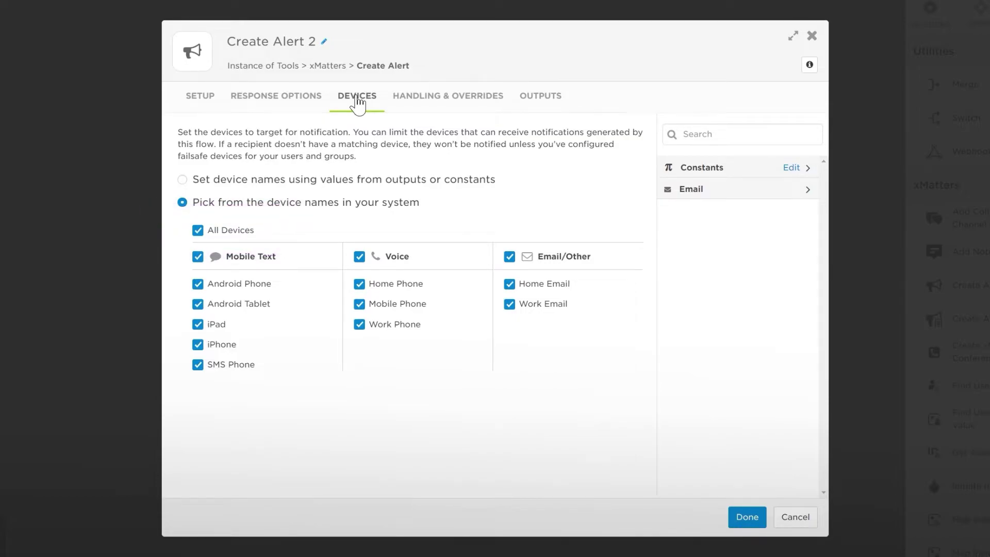
Step: Review Create Alert 2's handling and override settings and close the alert dialog
left_click(426, 101)
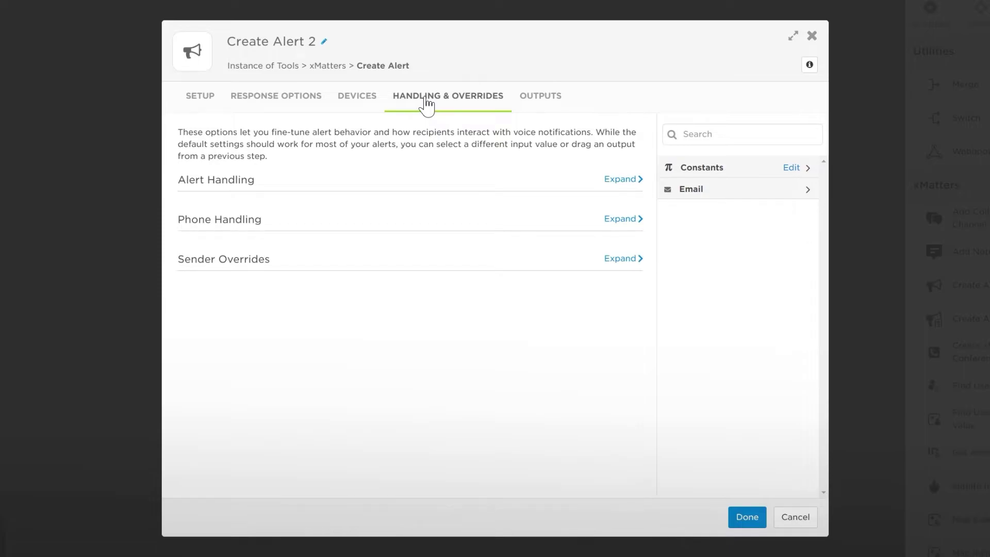
left_click(748, 516)
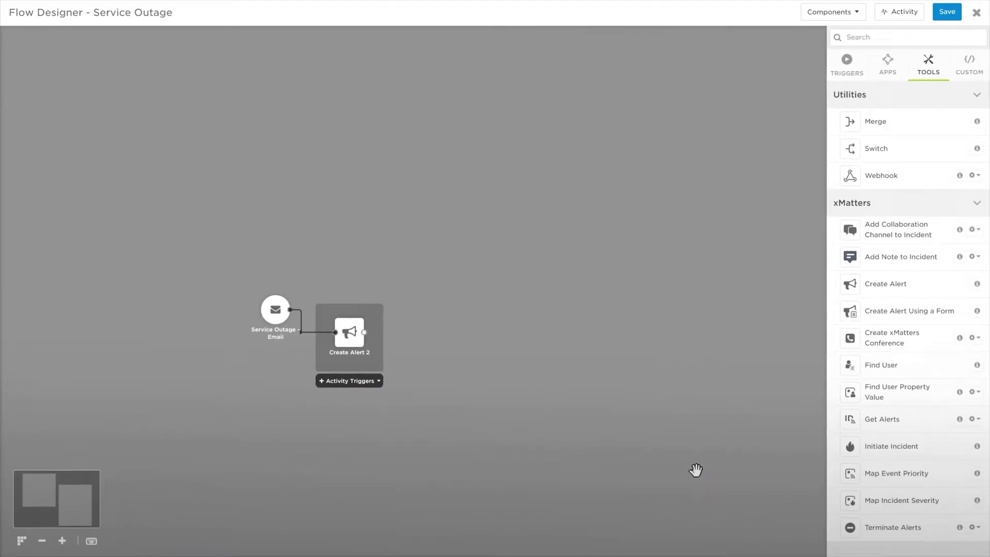
Step: Add Acknowledge, Escalate and Ignore response triggers under Create Alert 2 and move the email trigger left of it
left_click(367, 382)
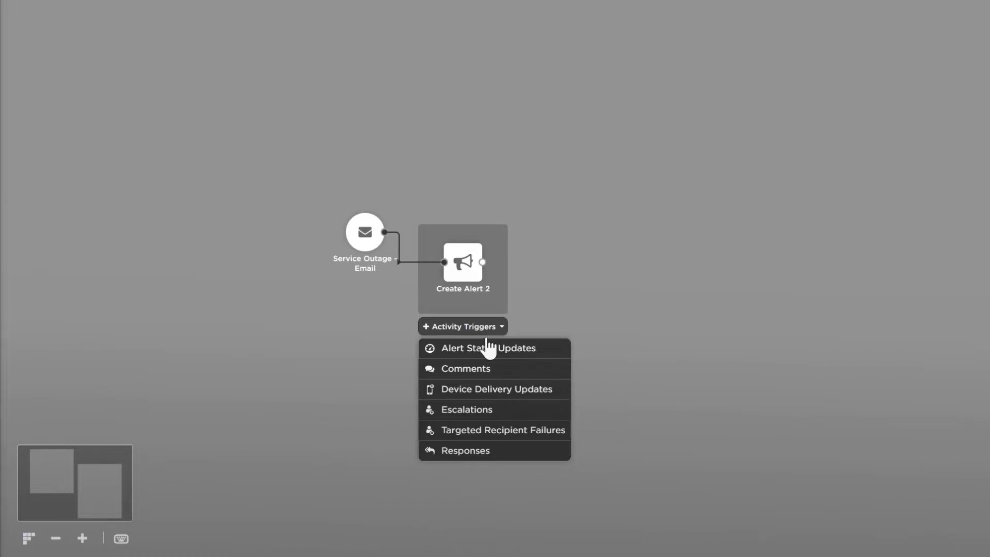
left_click(461, 455)
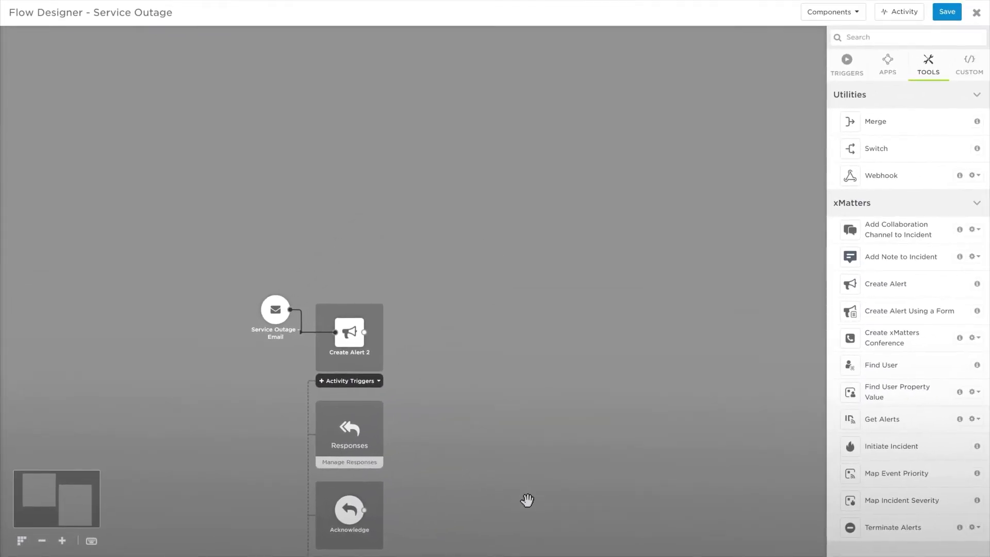
left_click_drag(527, 500, 467, 280)
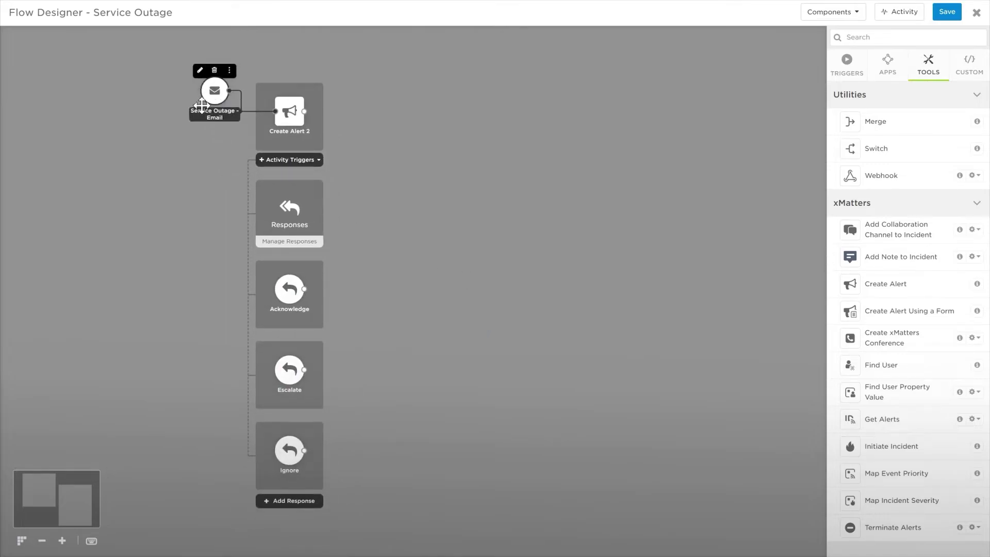
left_click_drag(215, 90, 163, 178)
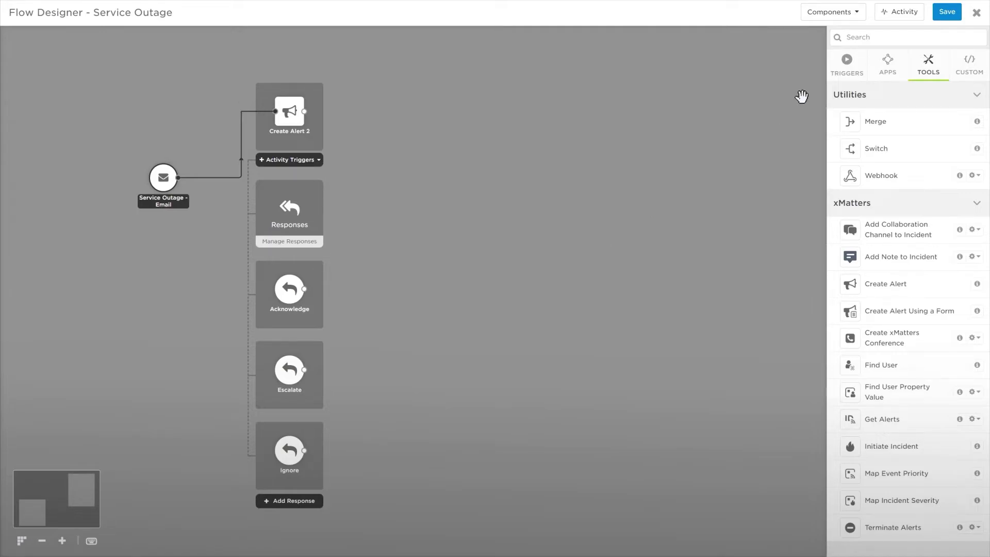
left_click(840, 13)
Step: Create a new Slack-type endpoint, connect it to Slack, name it Slack, and save
left_click(838, 54)
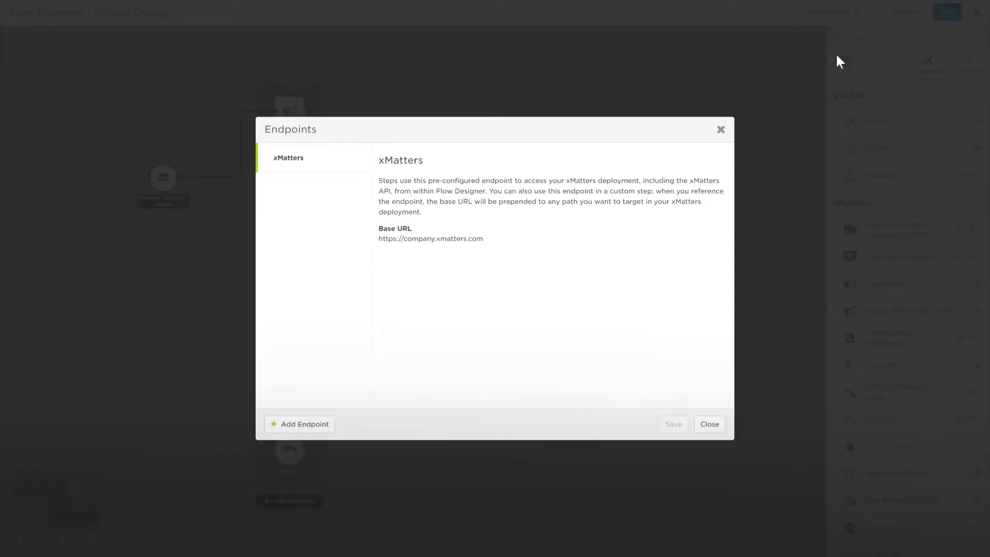
left_click(307, 425)
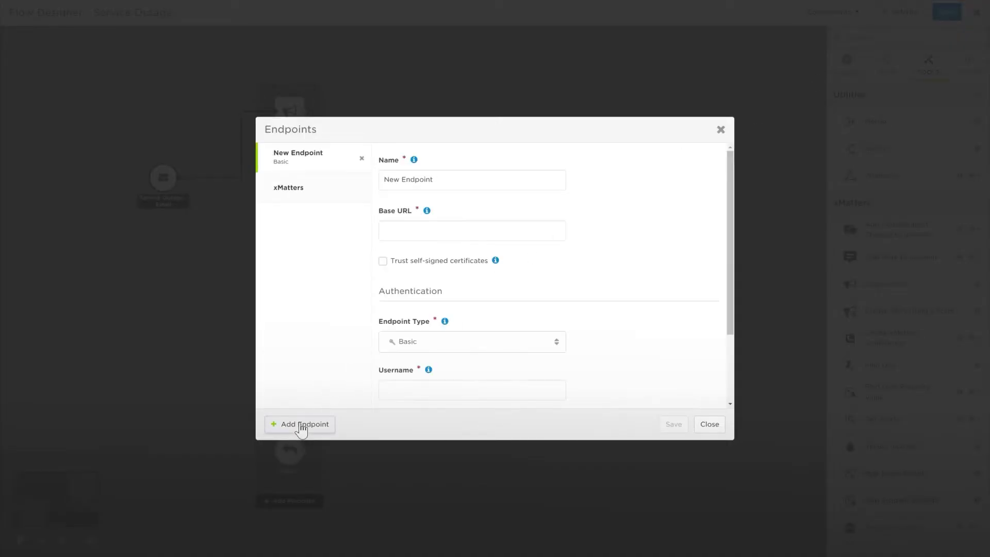
left_click(435, 347)
scroll(433, 389, "down", 2)
left_click(425, 465)
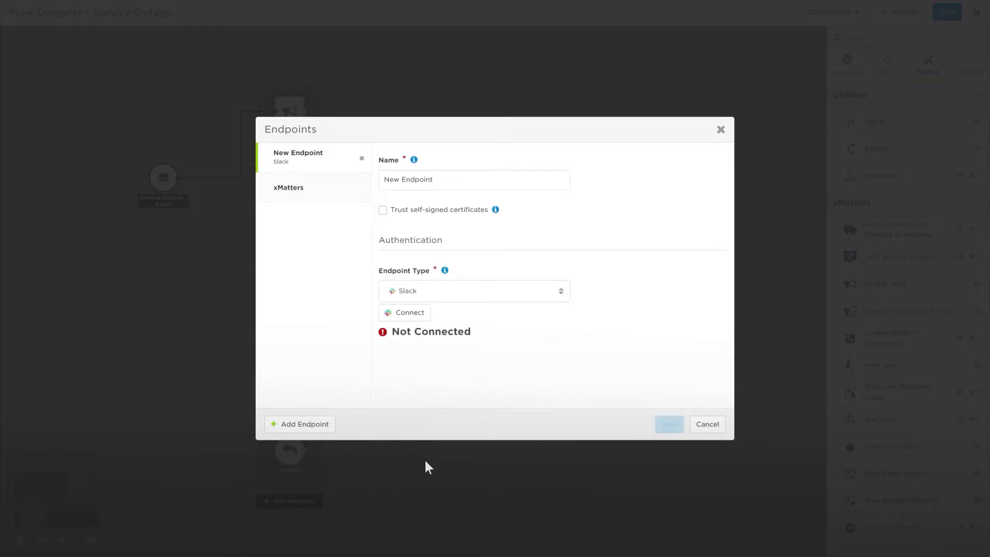
left_click(406, 315)
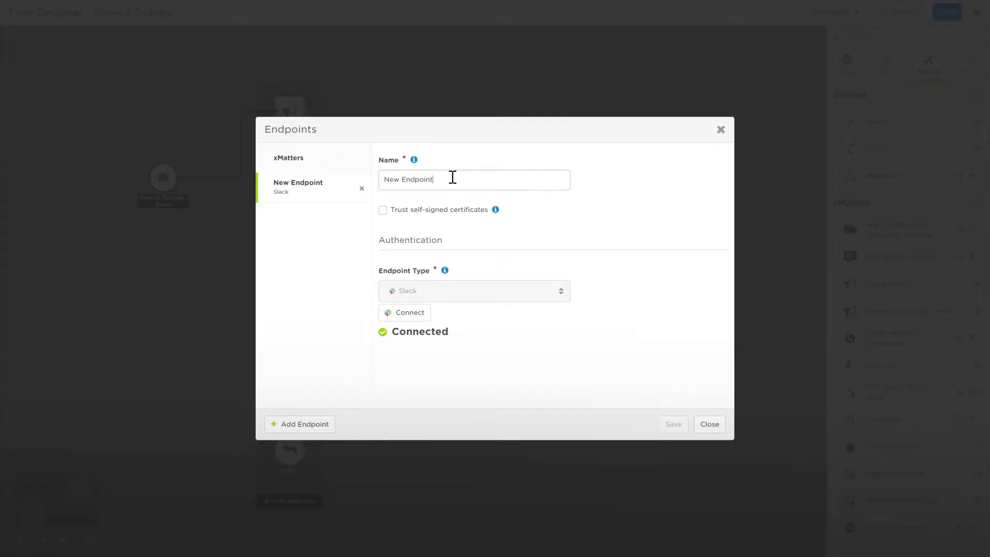
key("ctrl+a")
type("Slack")
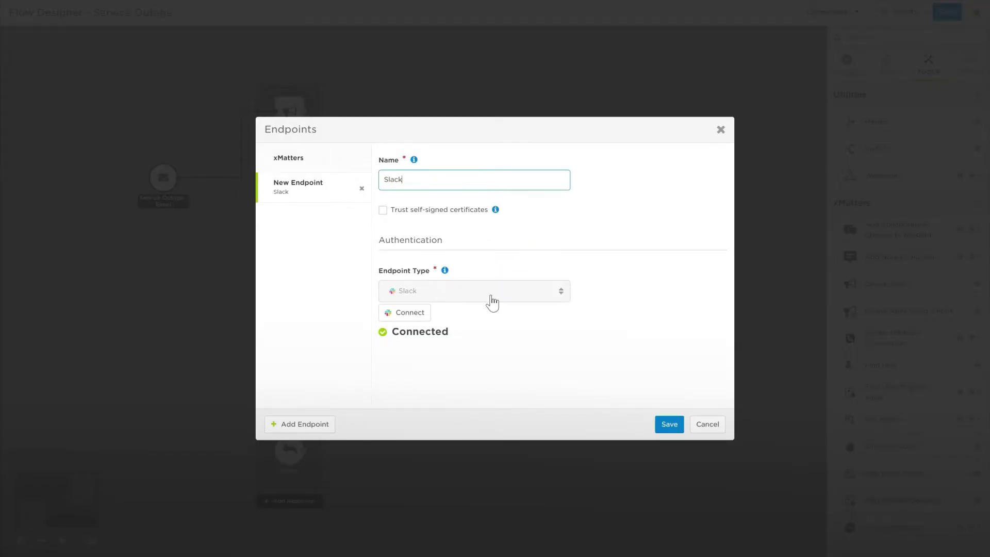
left_click(669, 424)
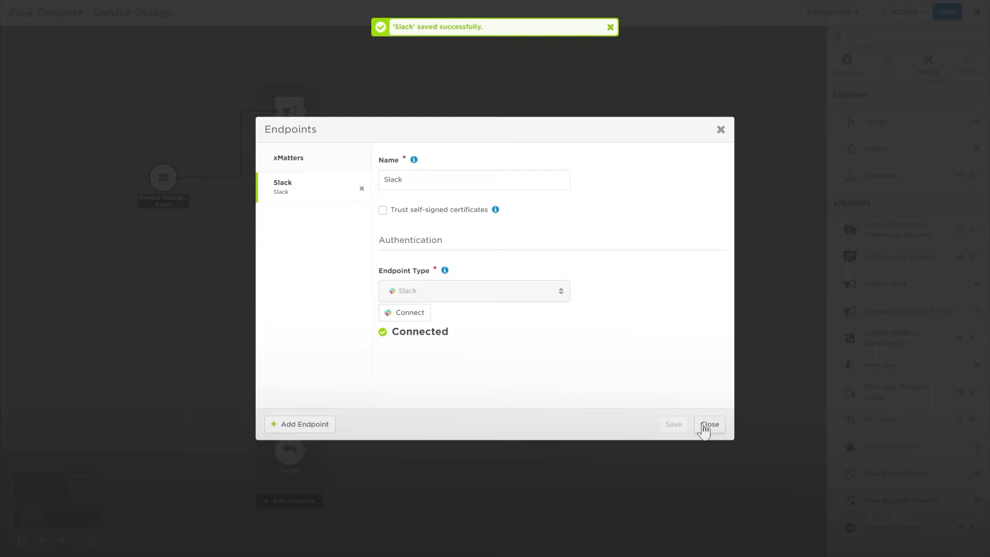
left_click(705, 429)
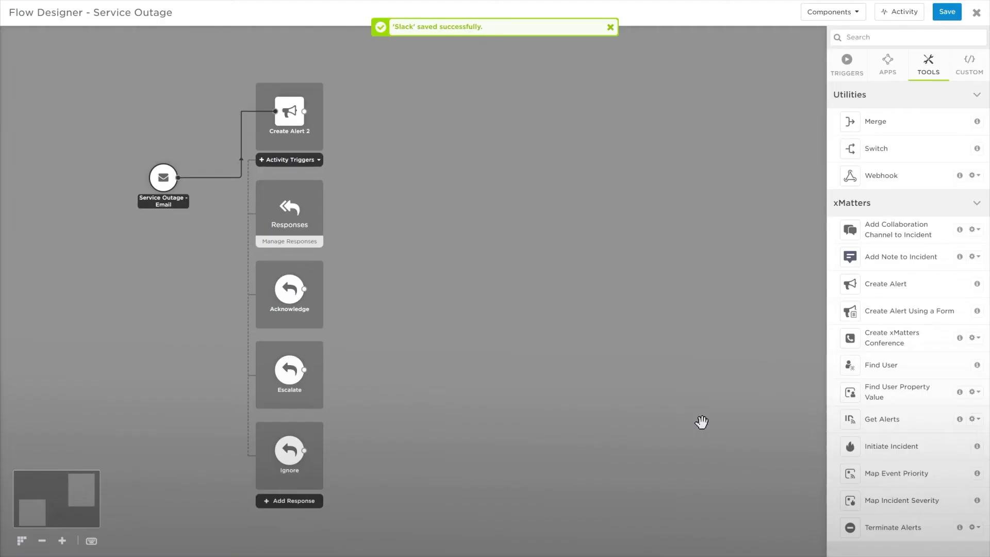
Step: Place three Slack Post to Channel steps on the canvas, stacked vertically
left_click(891, 70)
left_click(885, 366)
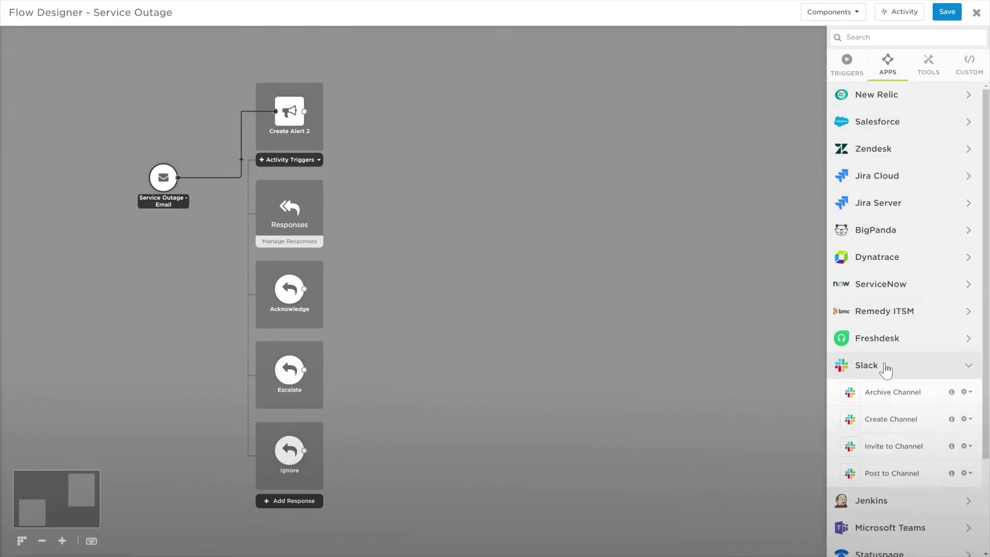
left_click_drag(893, 474, 479, 299)
left_click_drag(866, 462, 475, 384)
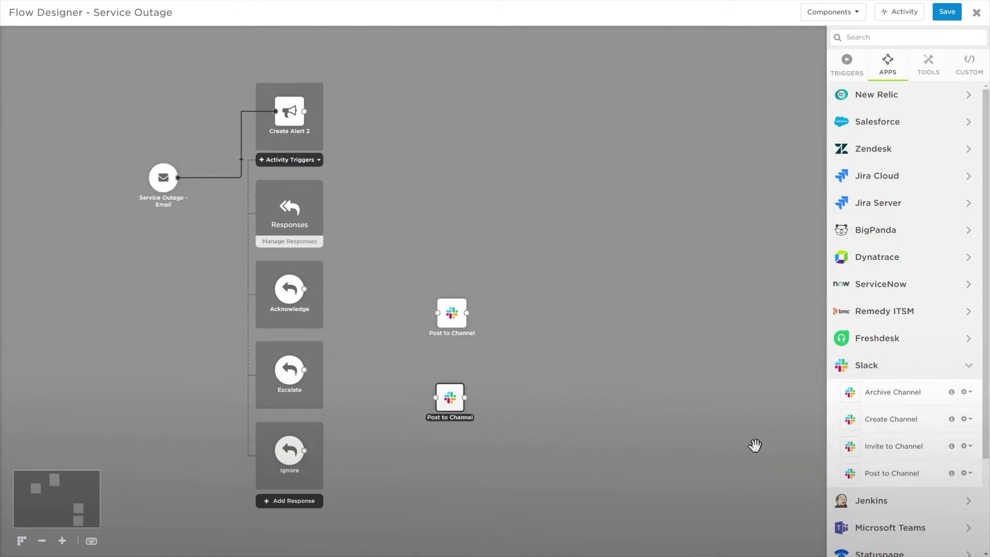
mouse_move(857, 485)
left_mouse_down()
mouse_move(516, 467)
mouse_move(473, 476)
left_mouse_up()
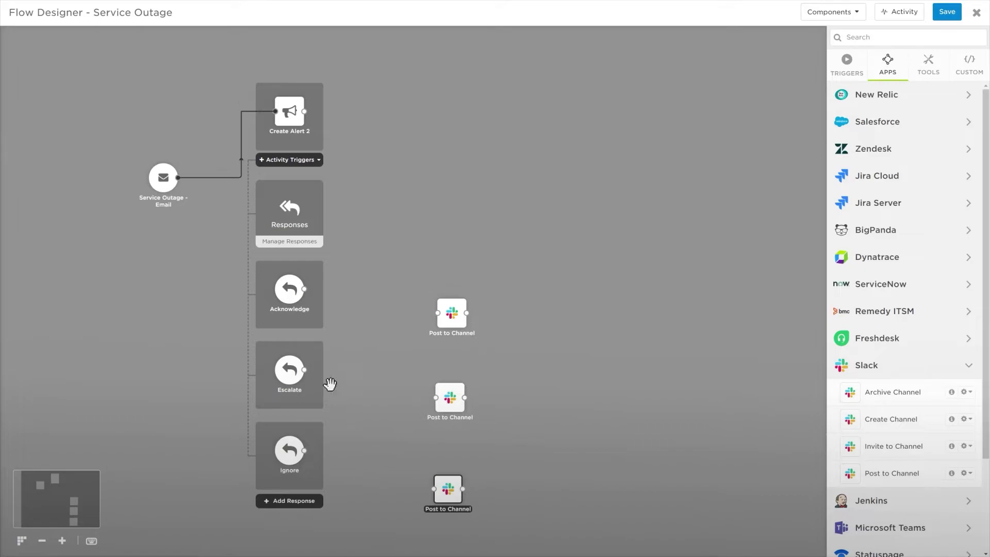
Step: Connect Acknowledge, Escalate and Ignore each to its own Post to Channel step
left_click_drag(306, 295, 348, 302)
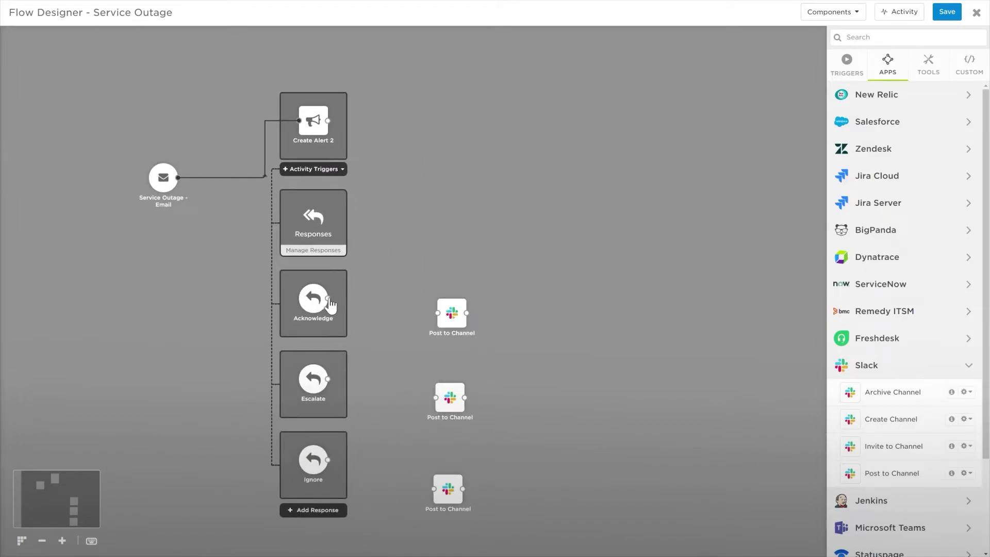
left_click_drag(329, 299, 438, 313)
mouse_move(328, 379)
left_mouse_down()
mouse_move(422, 404)
mouse_move(436, 398)
left_mouse_up()
left_click_drag(329, 459, 434, 489)
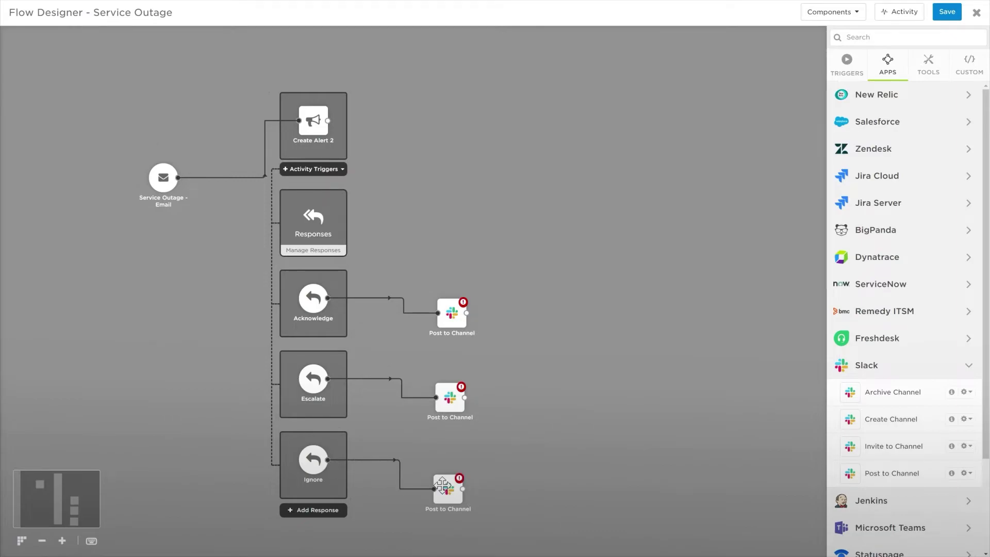
Step: Make the first Slack step post to Incident Alert with the alert ID and responder's first and last name
double_click(452, 313)
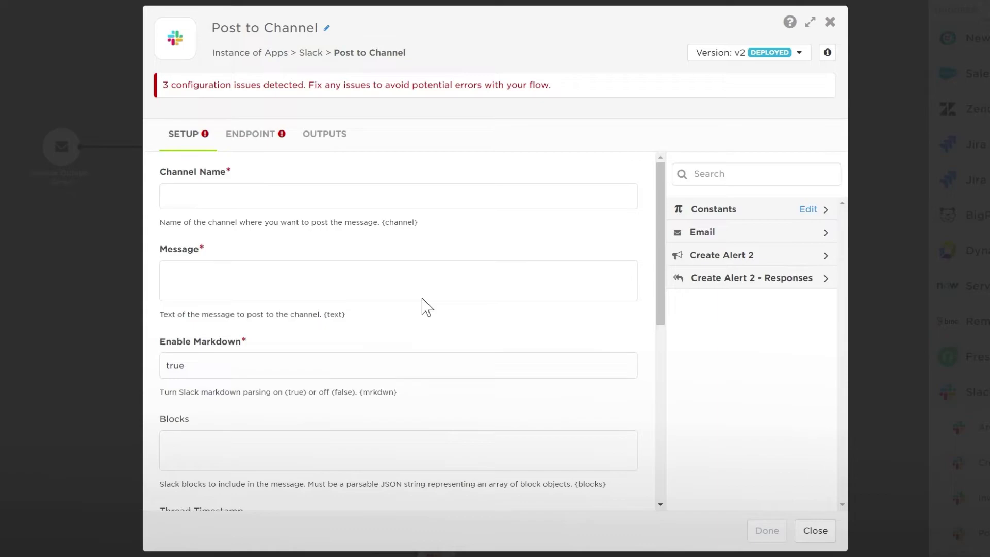
left_click(711, 257)
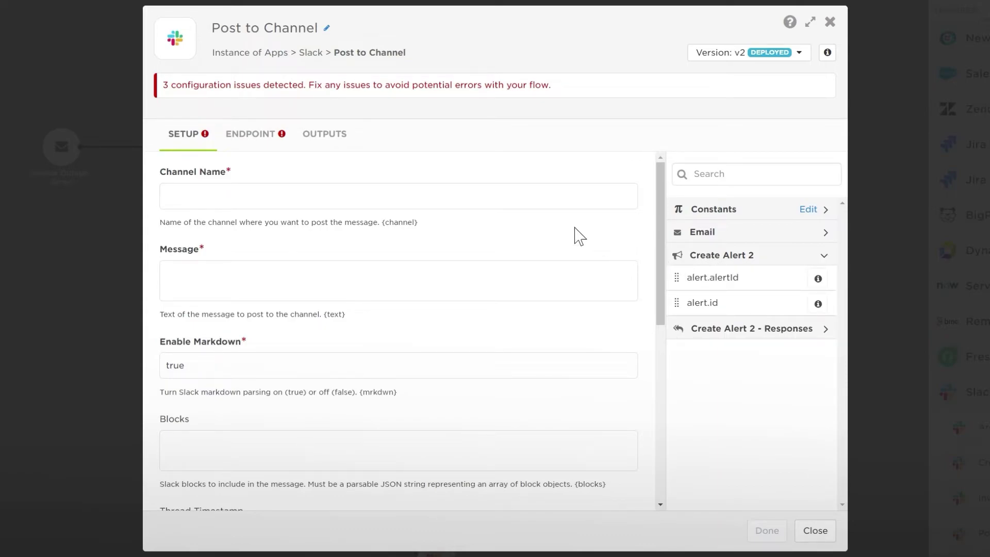
left_click(518, 197)
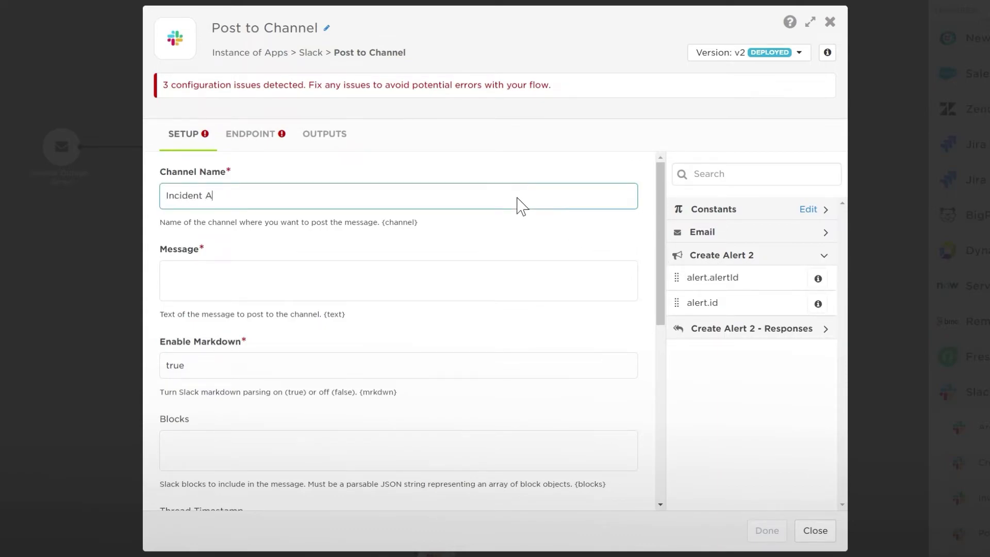
left_click_drag(701, 279, 423, 275)
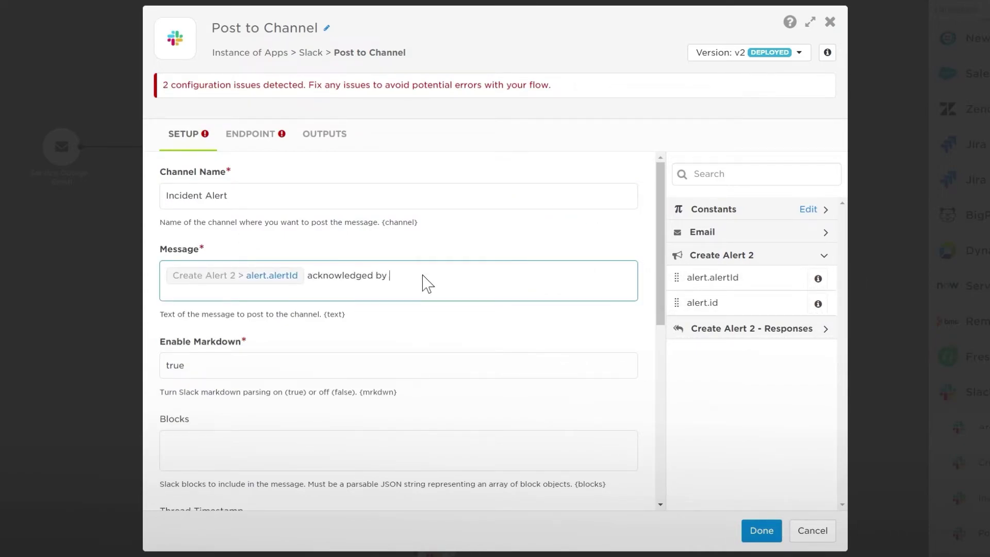
left_click(696, 330)
scroll(707, 338, "down", 2)
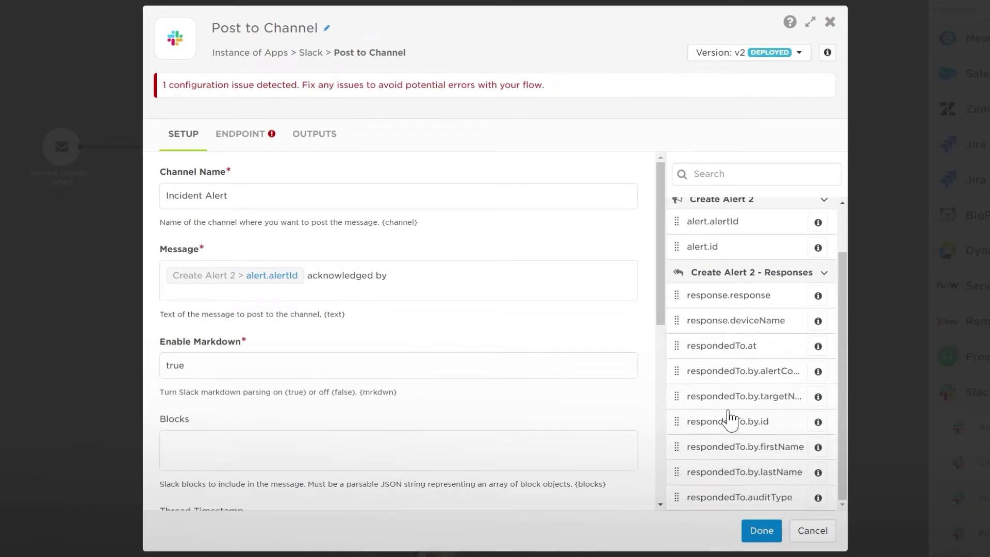
left_click_drag(730, 445, 442, 281)
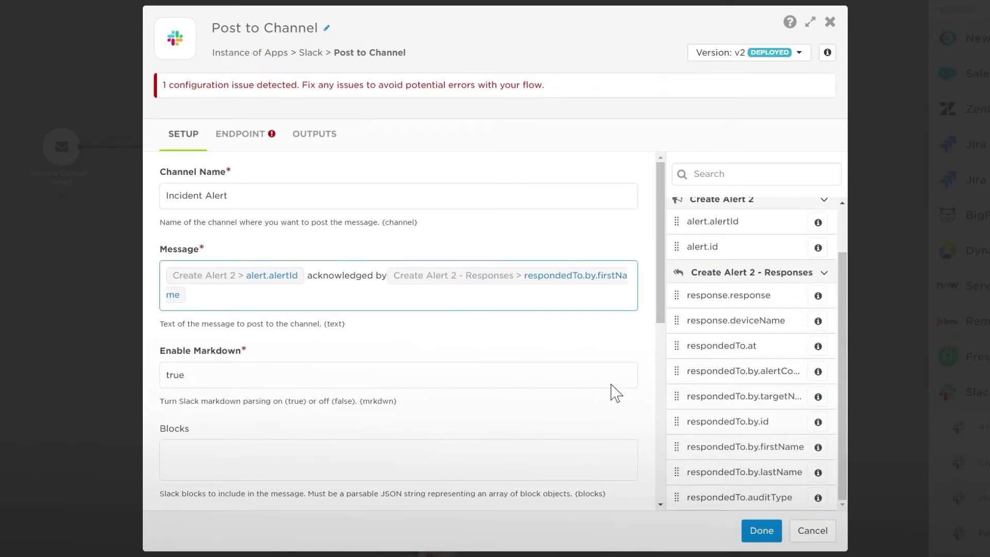
left_click_drag(707, 472, 385, 297)
left_click(386, 277)
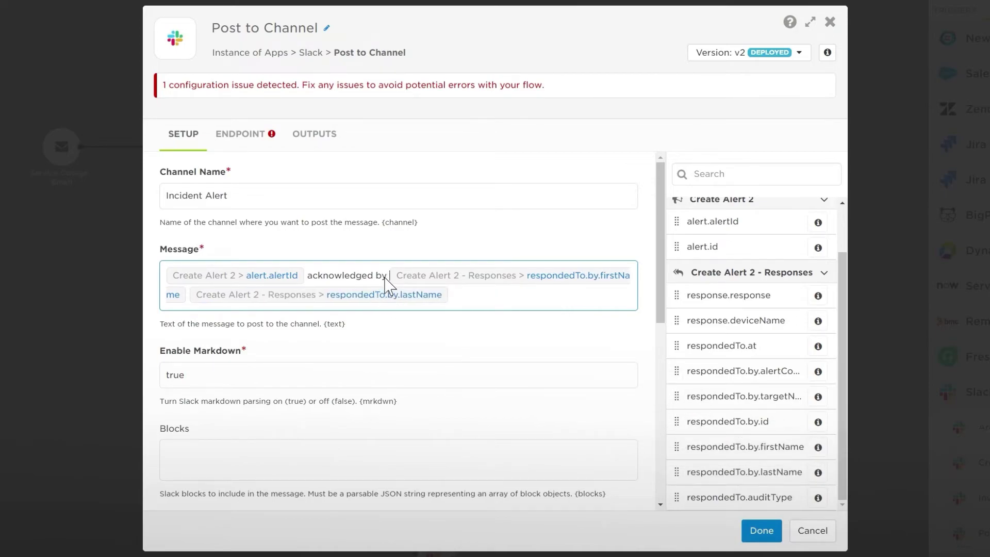
left_click(758, 532)
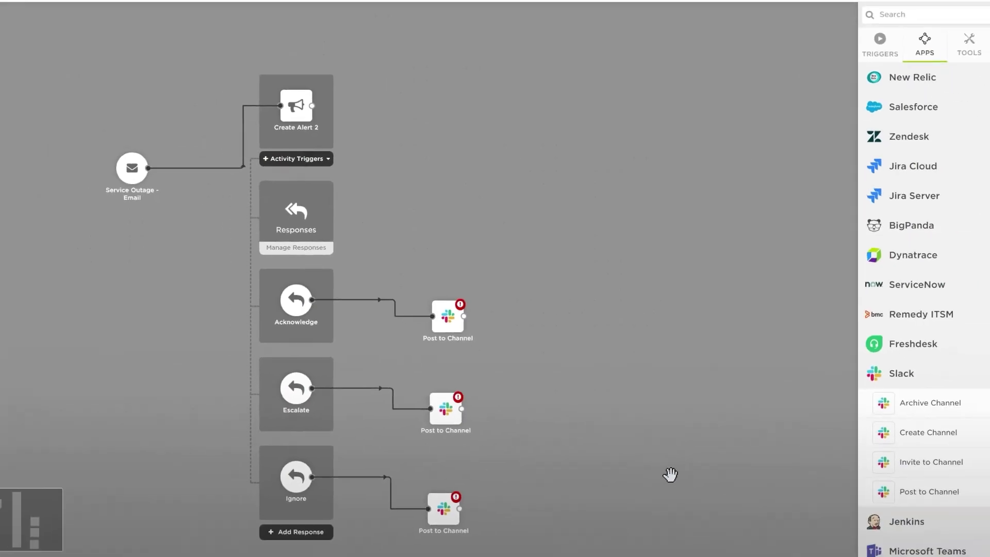
Step: Review a Post to Channel step's endpoint settings
left_click(442, 287)
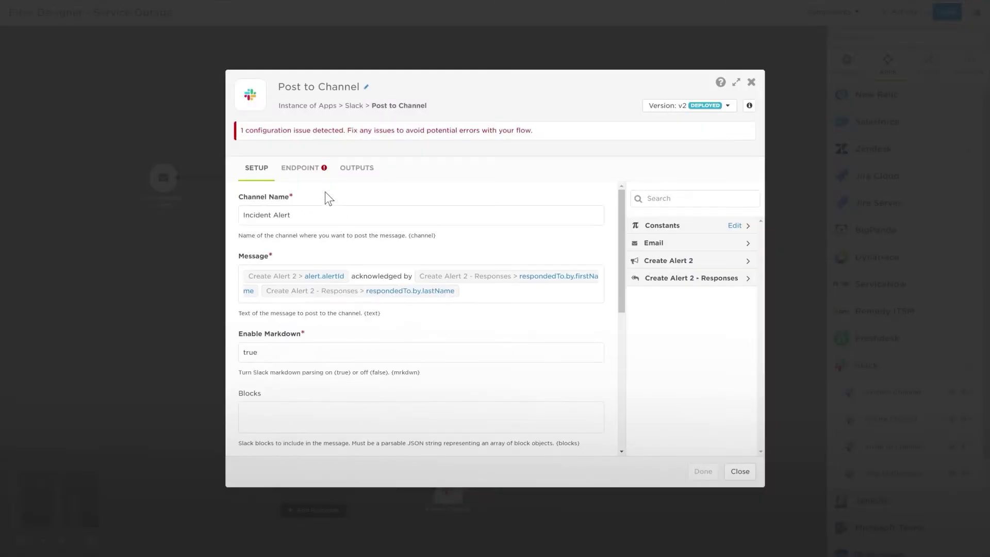
left_click(309, 167)
left_click(686, 473)
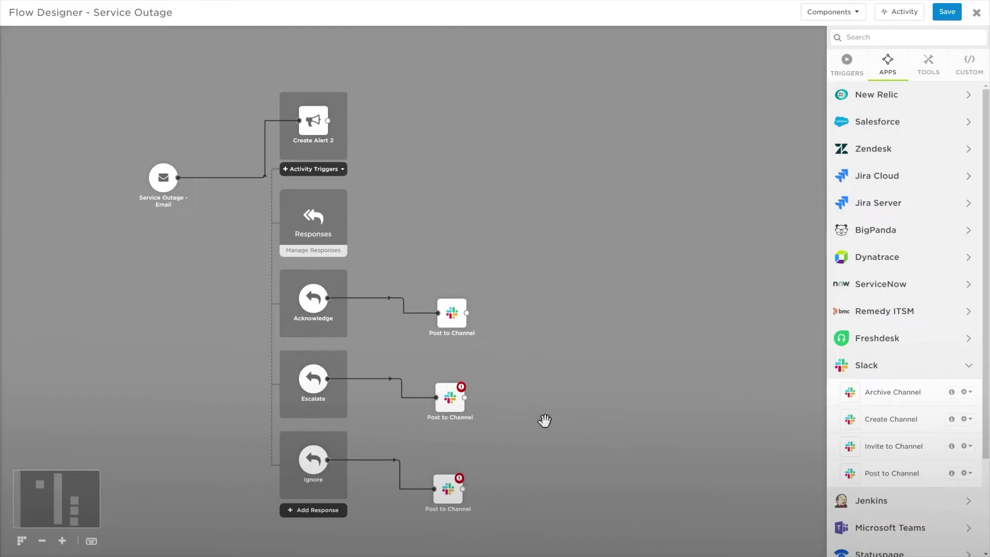
Step: Set the next Slack step to post 'The incident [alert id] was ignored by [responder name]' to Incident Alert
left_click(447, 398)
left_click(336, 215)
type("Incident Alert")
left_click(344, 273)
type("The incident")
left_click(669, 260)
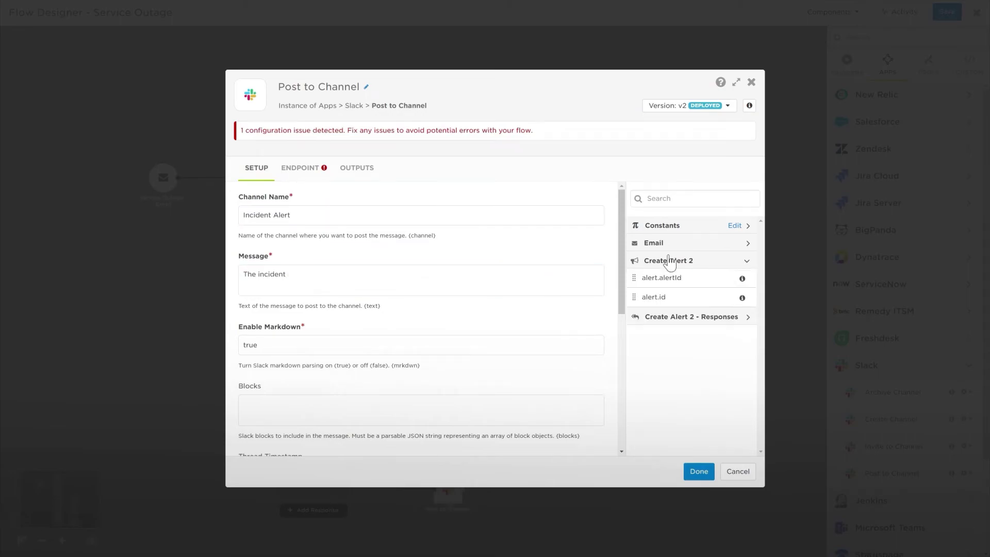
left_click_drag(654, 297, 522, 285)
type("was ignored by")
left_click(692, 317)
left_click_drag(686, 450, 524, 298)
scroll(686, 361, "down", 1)
left_click_drag(686, 423, 468, 297)
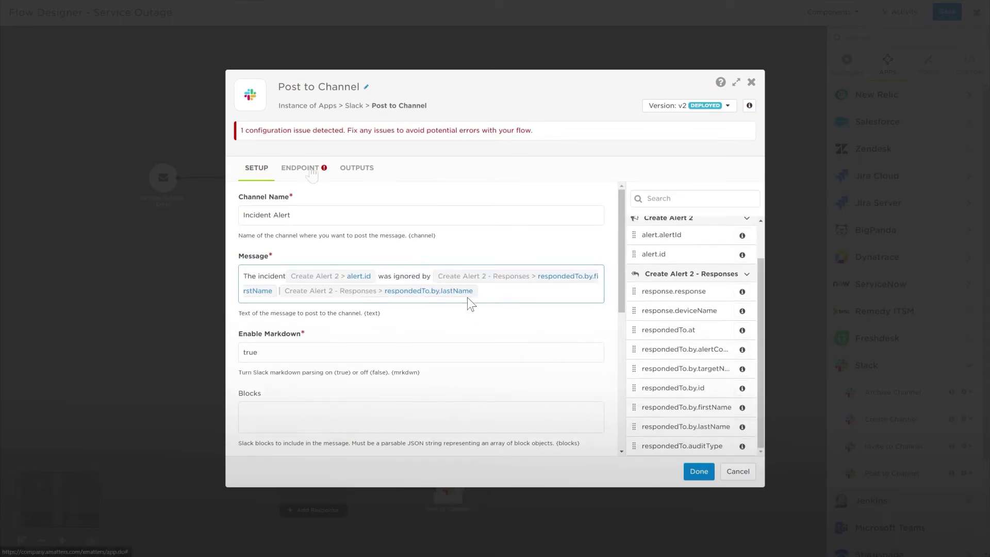
left_click(699, 471)
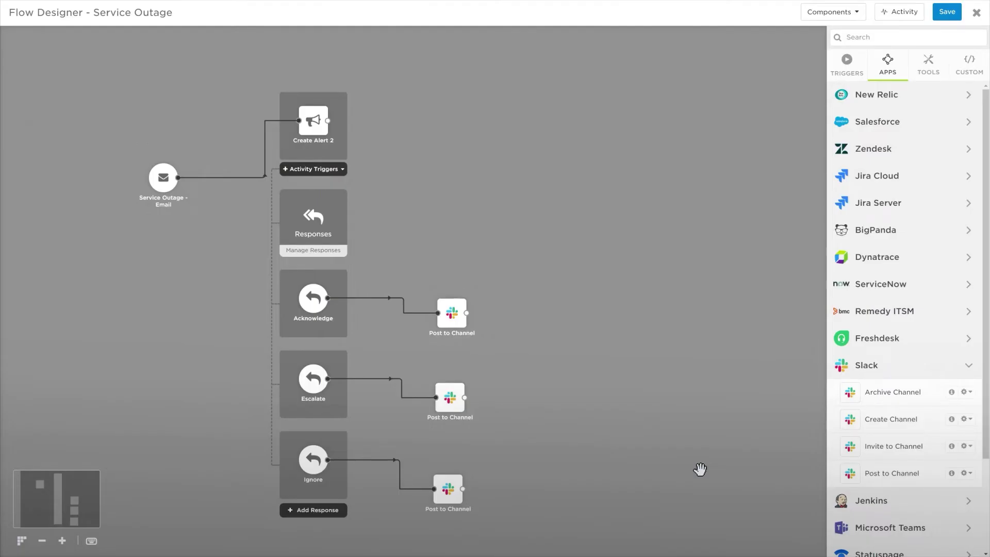
Step: Save the flow and send a test email to the email trigger's address
left_click(946, 14)
double_click(144, 162)
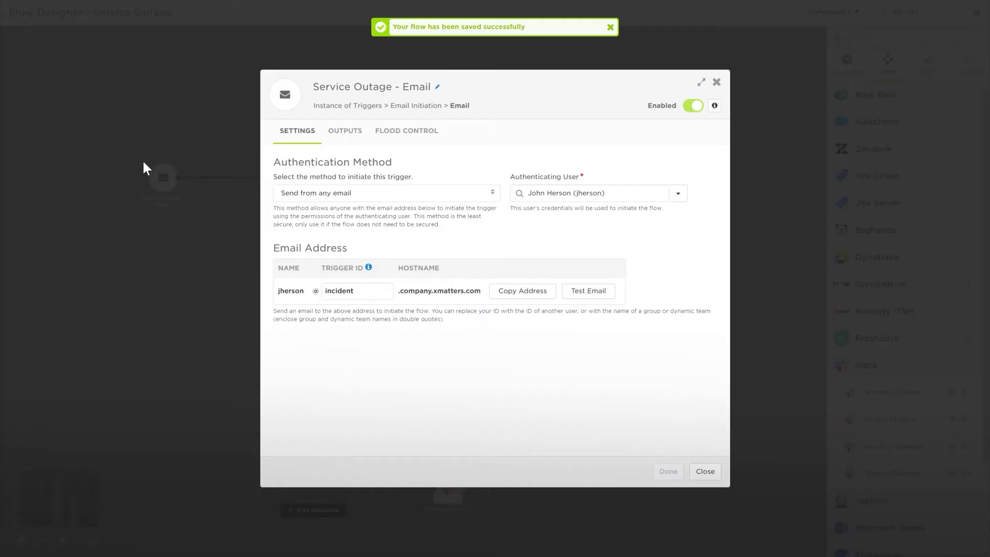
left_click(717, 82)
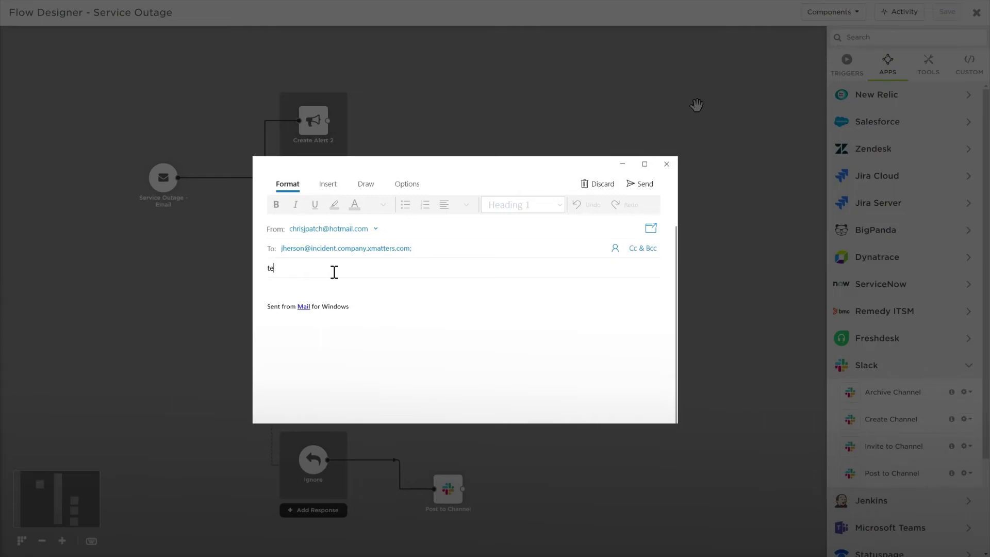
type("st")
left_click(652, 181)
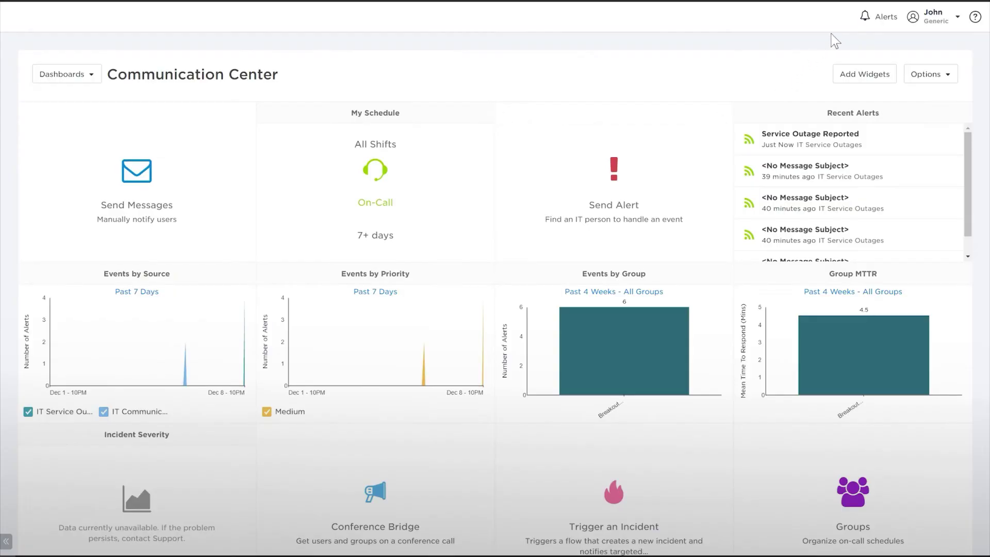
Step: Acknowledge the Service Outage Reported alert in the inbox and view the flow's activity log
left_click(872, 19)
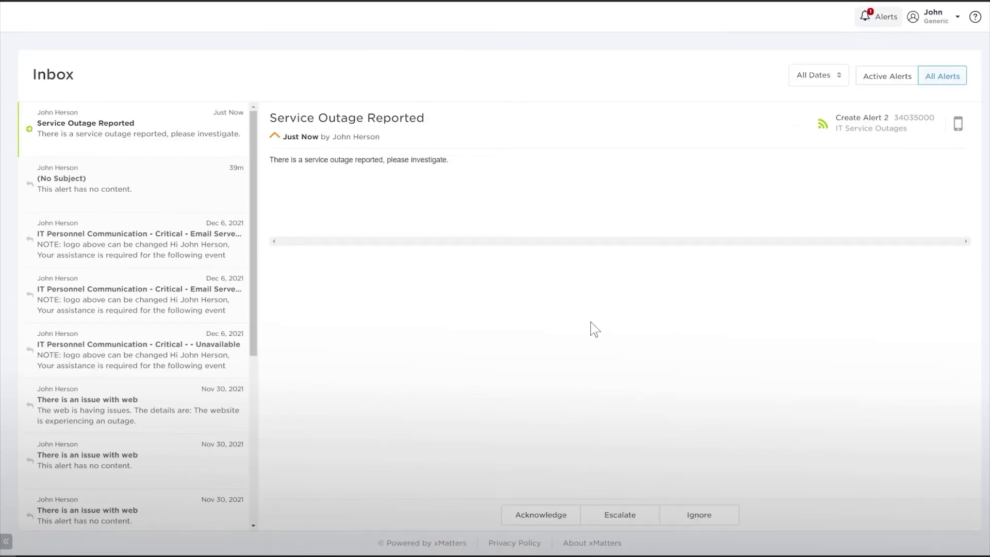
left_click(540, 516)
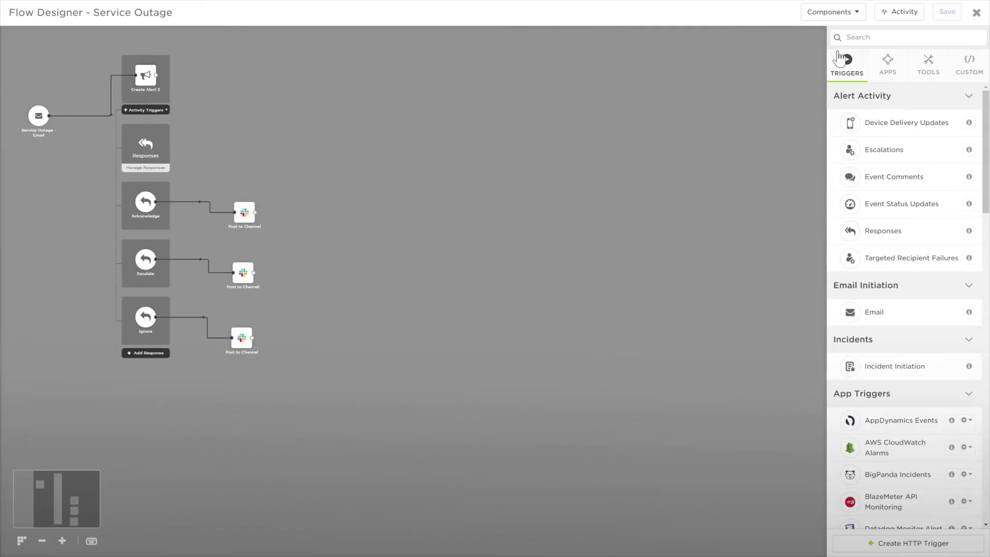
left_click(897, 14)
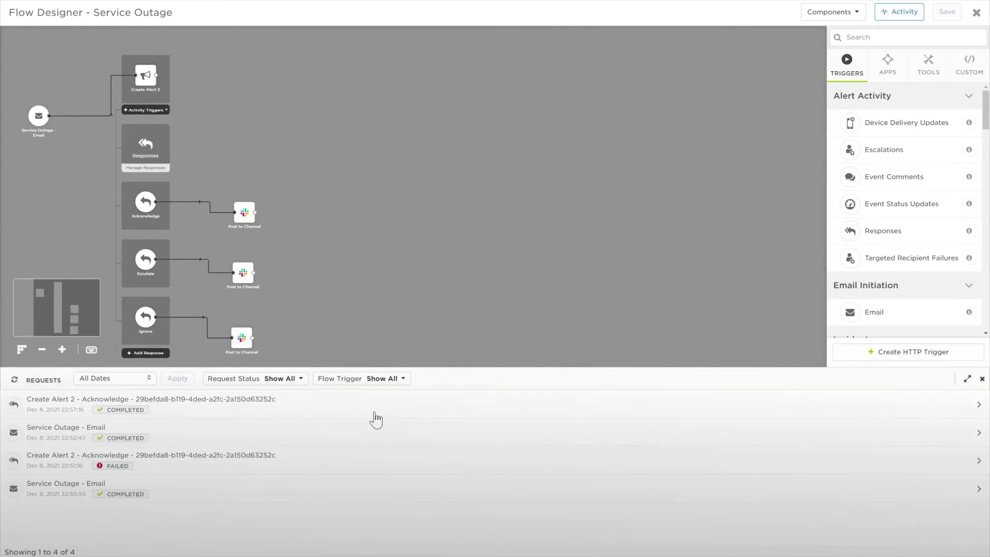
Step: Show the latest Create Alert 2 - Acknowledge request and its Post to Channel inputs
left_click(375, 419)
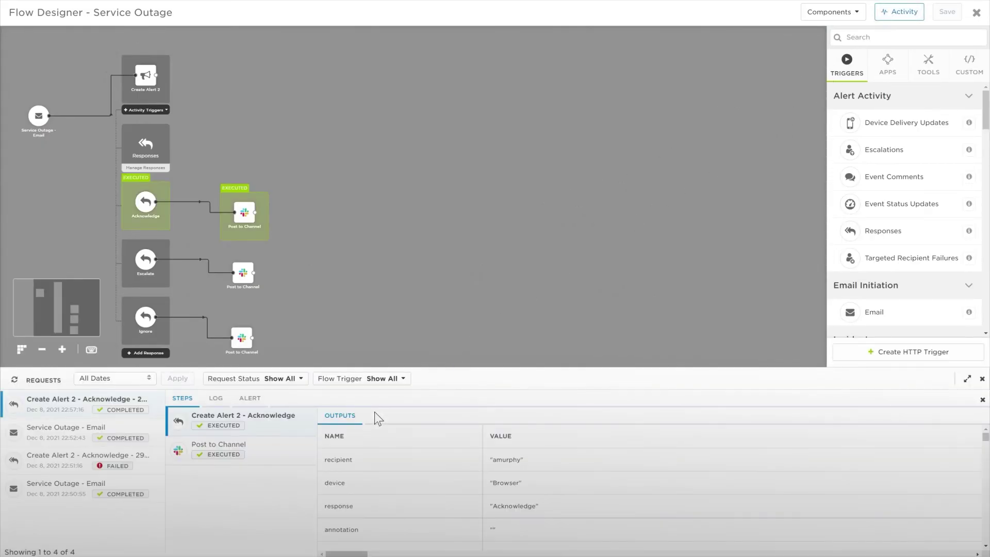
left_click(274, 466)
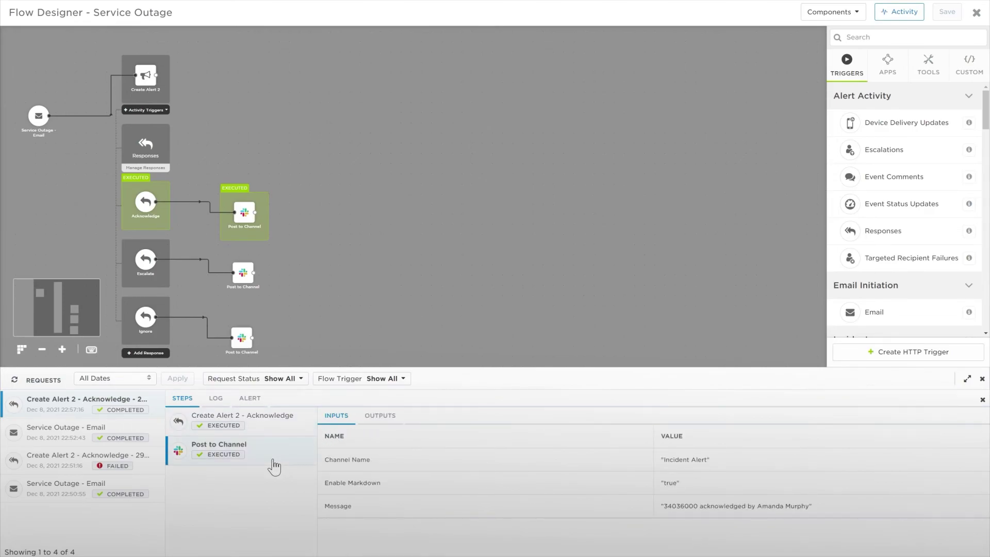